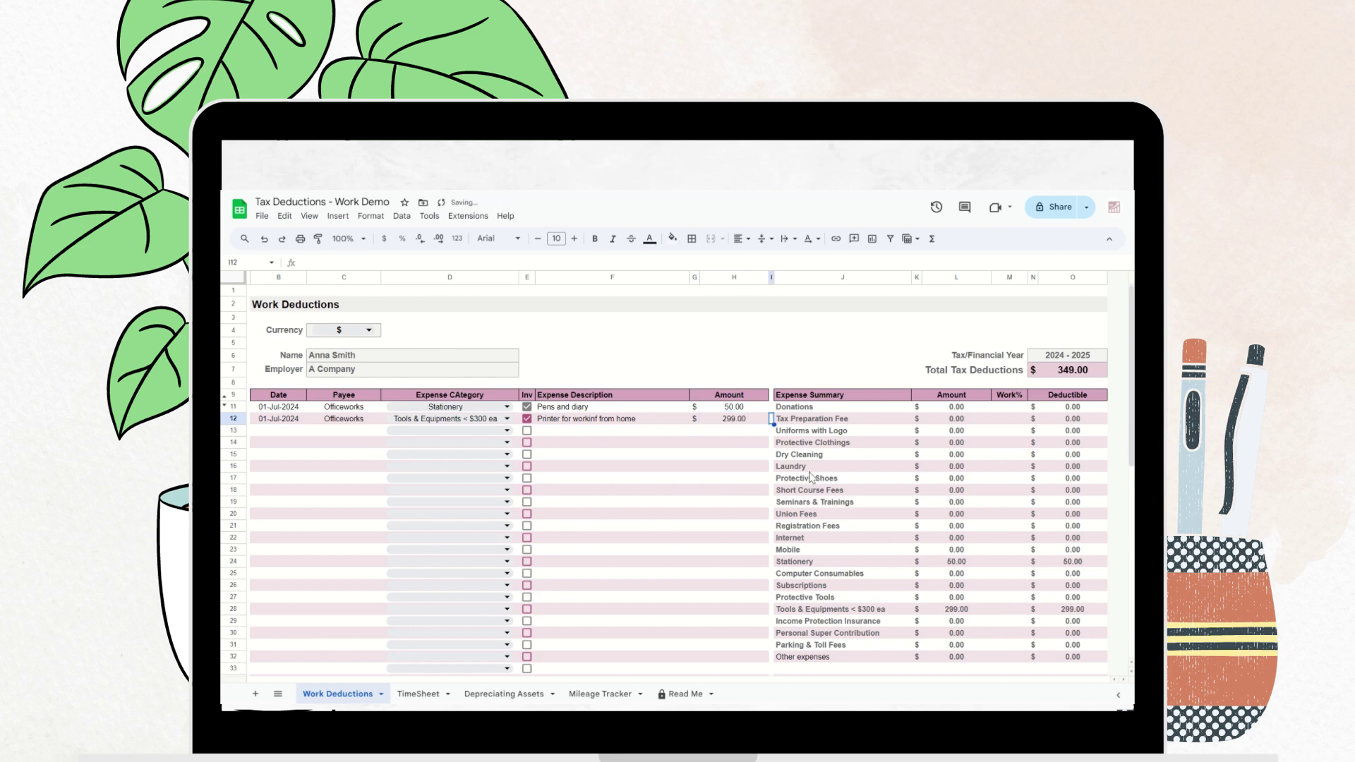
Step: Try a work-use percentage of 80% for Tools & Equipments < $300 ea in the expense summary and clear it
left_click(1002, 611)
type("80")
left_click(681, 540)
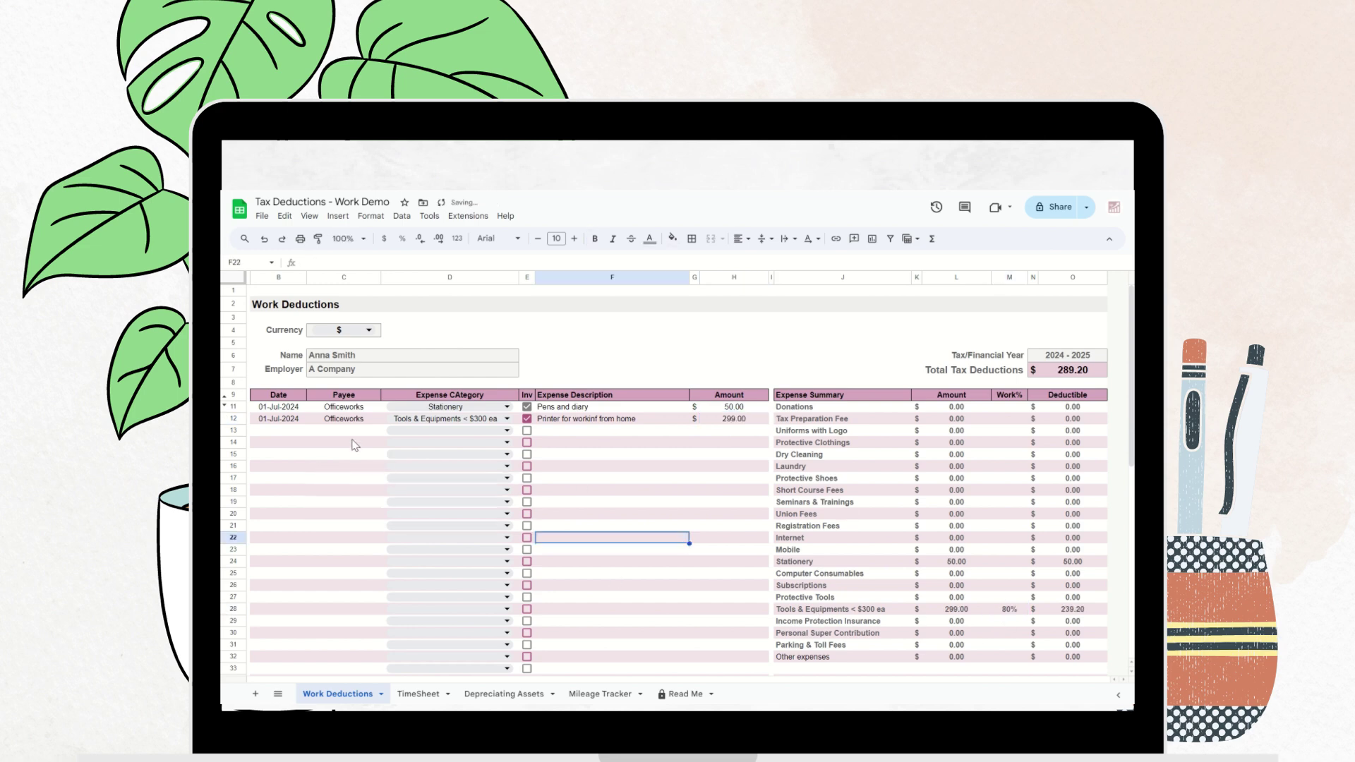
left_click(1001, 609)
key("Delete")
Step: Start an expense entry in row 13 with the date 02-Jul-2024 and the payee HR Block
left_click(302, 433)
double_click(300, 432)
left_click(288, 483)
left_click(367, 433)
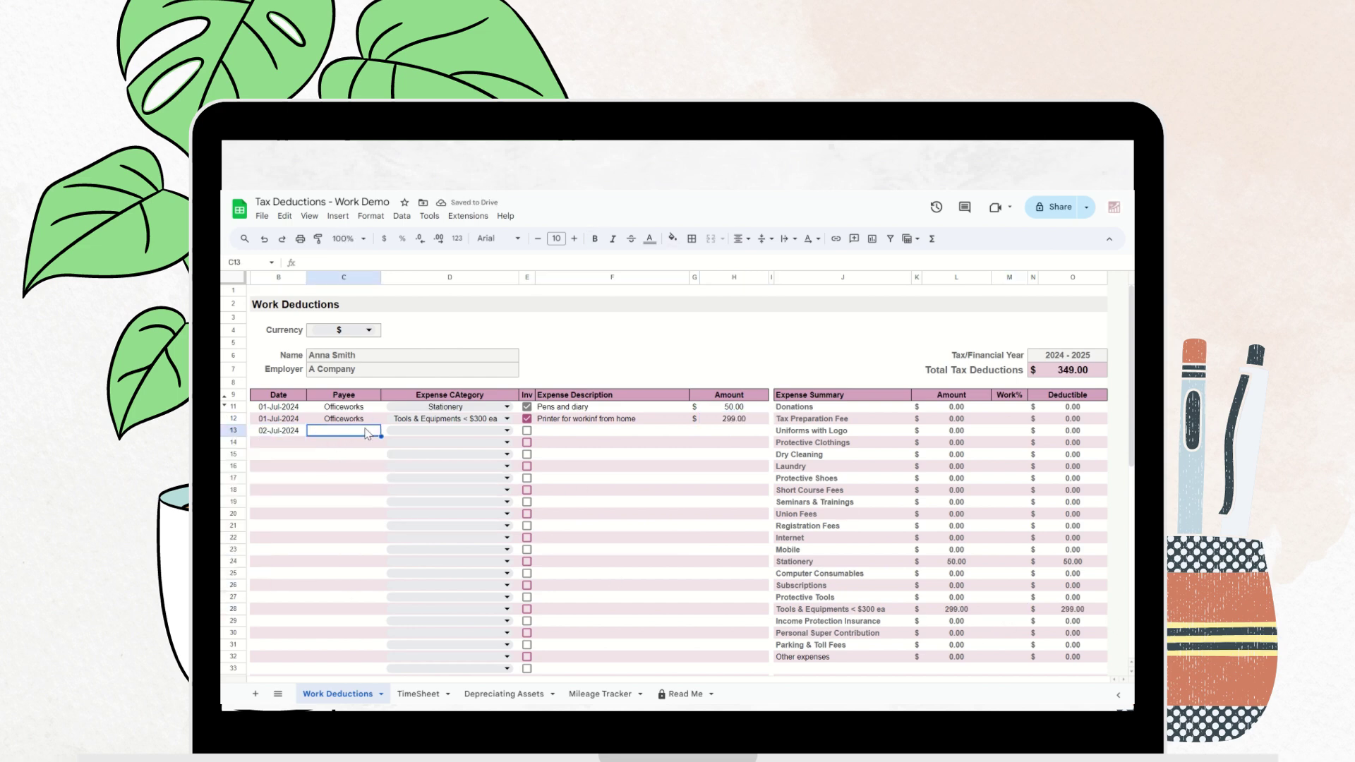
type("HR Block")
key("Tab")
Step: Complete row 13 with the category Tax Preparation Fee, a ticked invoice box and the description "Tax prep fee"
left_click(507, 431)
left_click(437, 463)
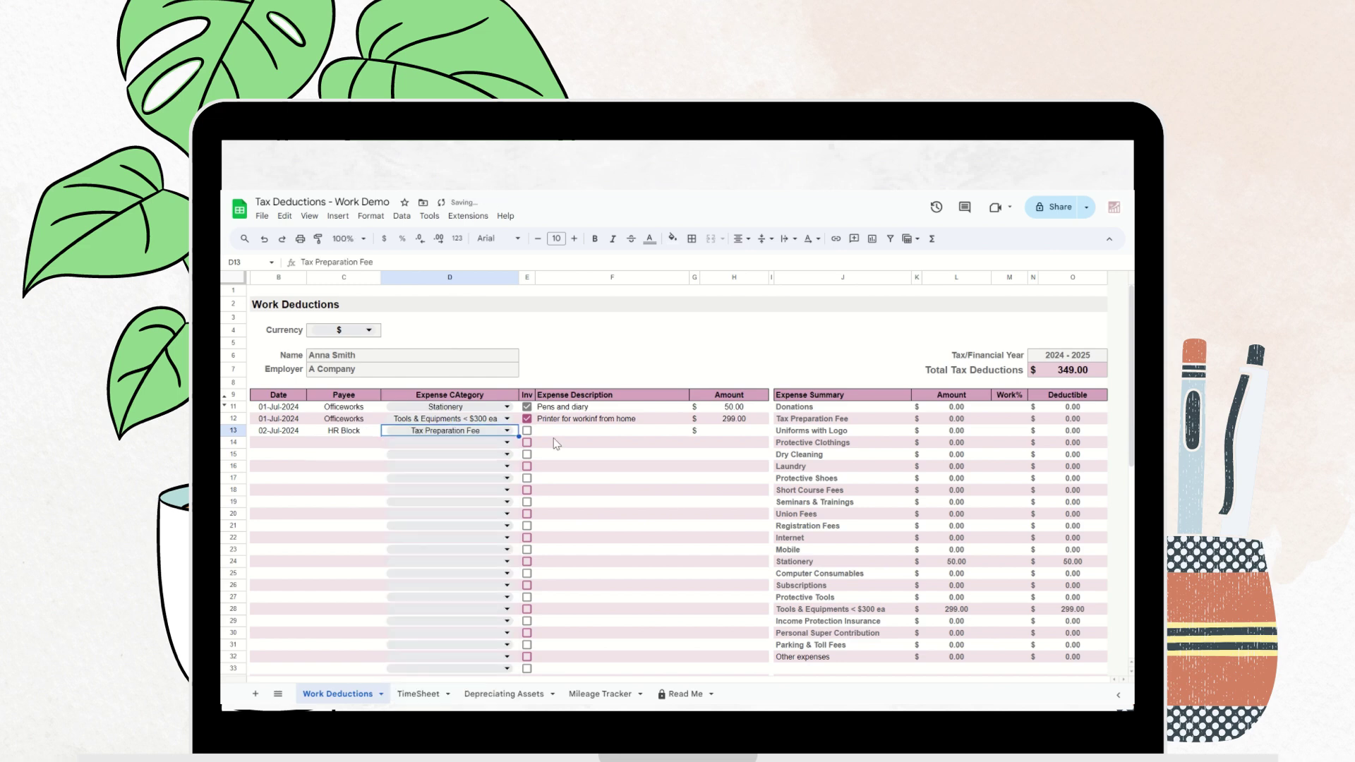
left_click(527, 430)
left_click(552, 433)
type("Tax prep fee")
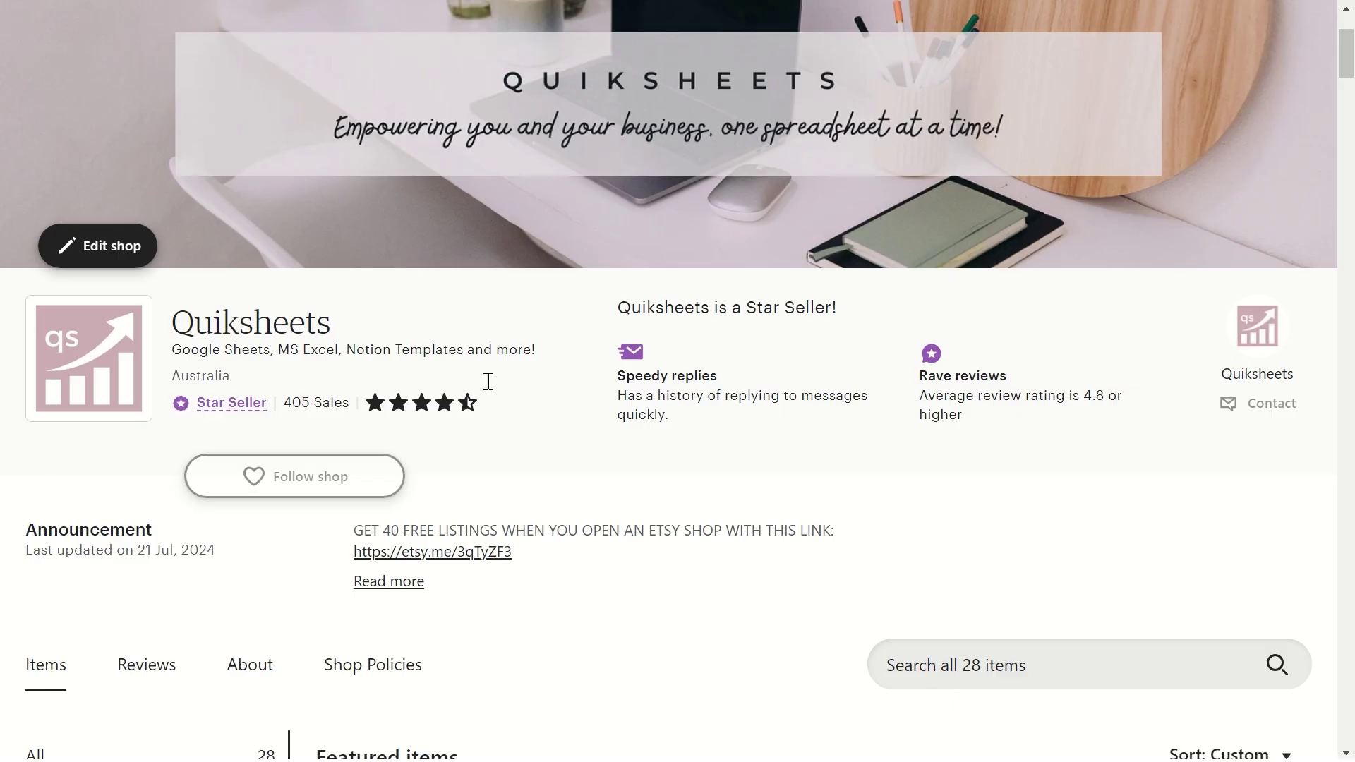
Step: Browse the Quiksheets shop's items on Etsy and open the Tax Deductions Trackers section
scroll(487, 381, "down", 5)
scroll(489, 380, "down", 2)
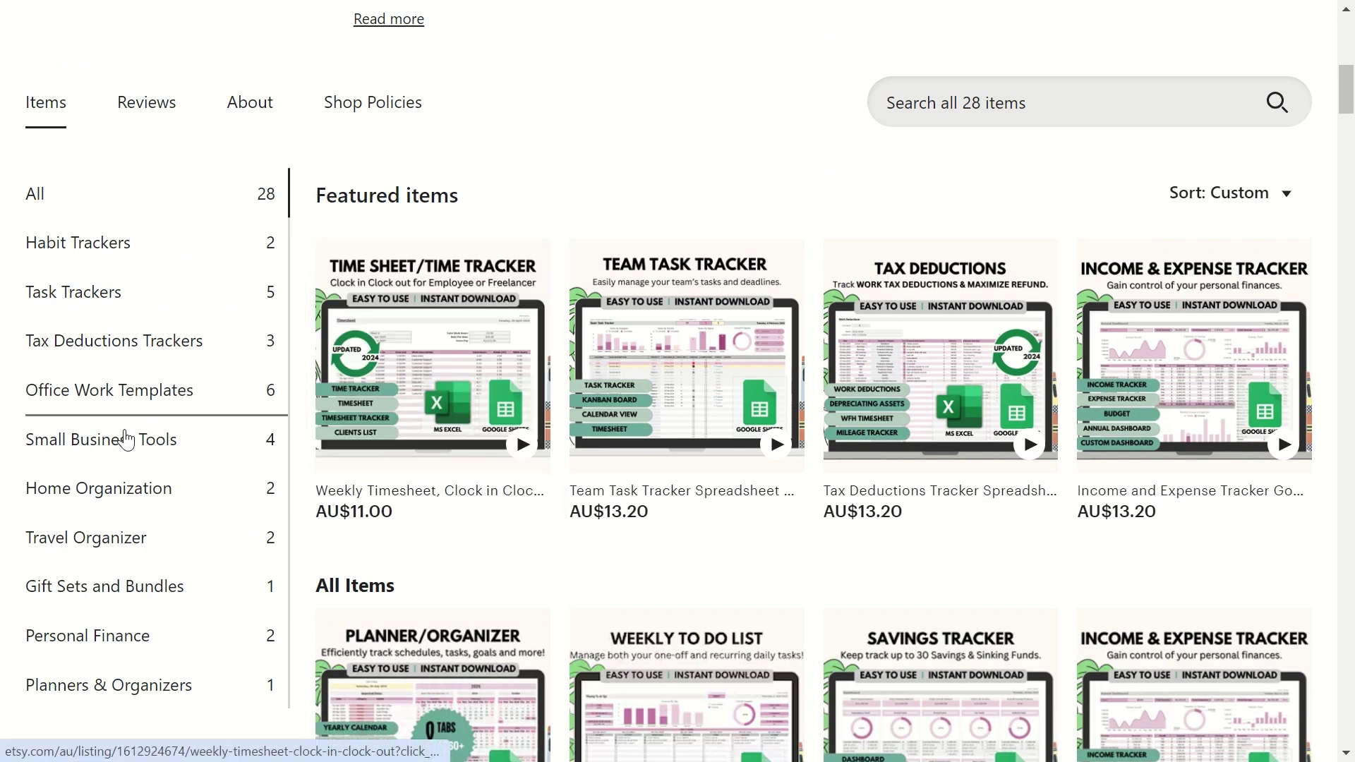
scroll(140, 575, "down", 1)
scroll(139, 563, "down", 1)
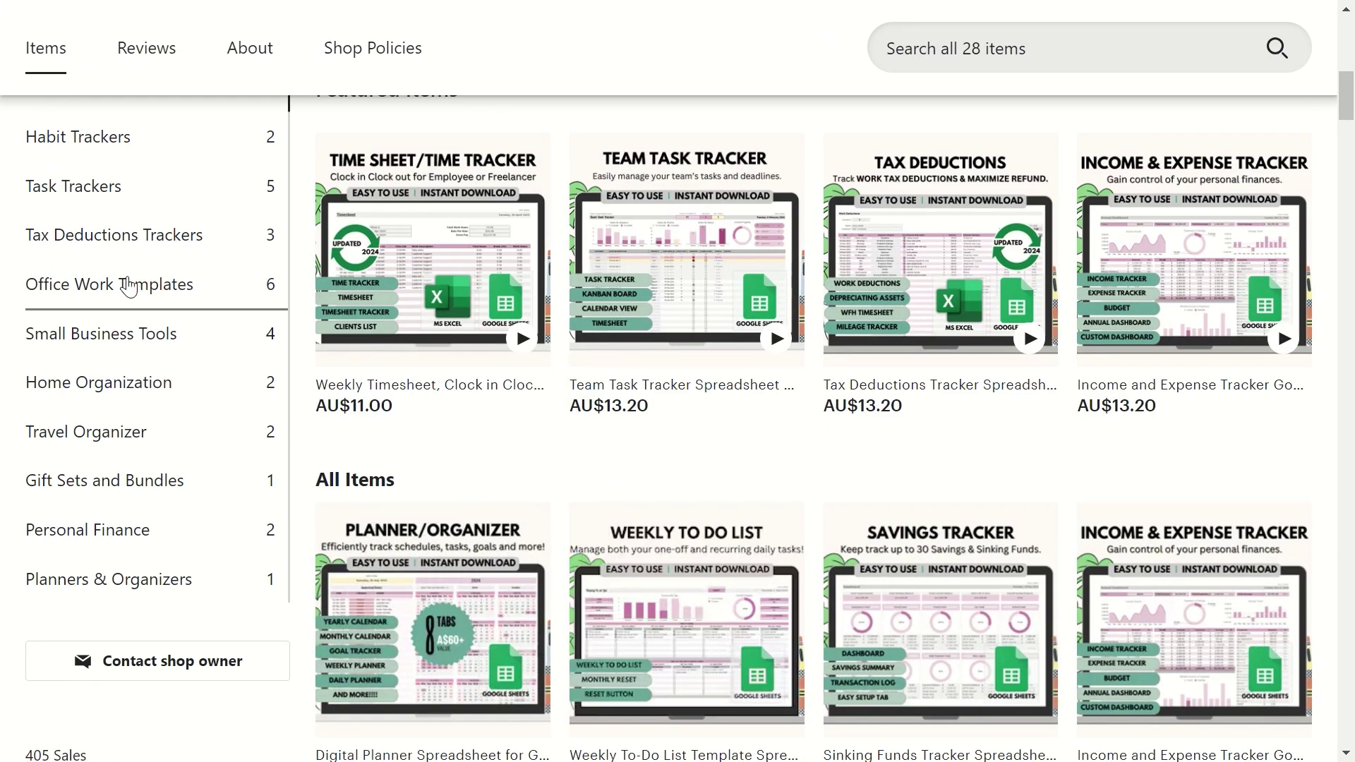
left_click(129, 247)
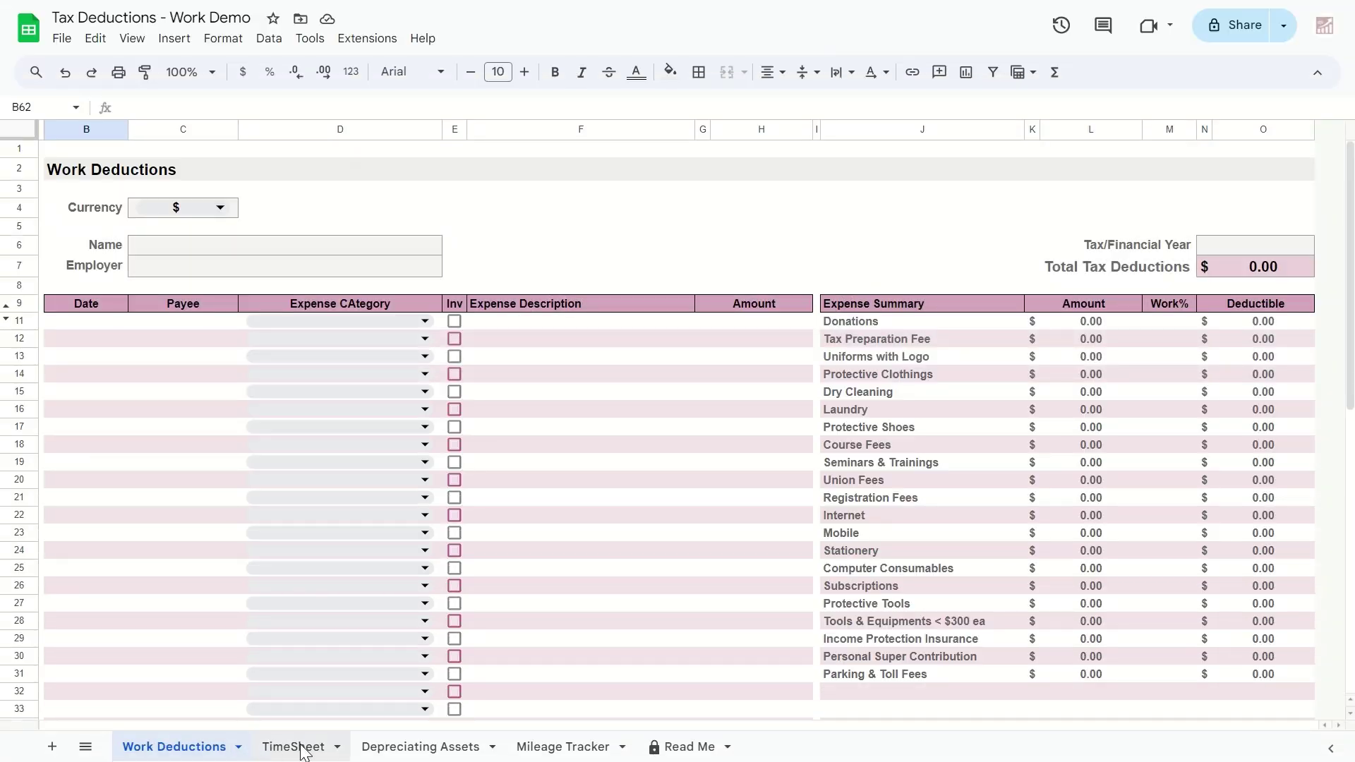
Step: View the TimeSheet, Depreciating Assets and Mileage Tracker sheets of the Tax Deductions workbook, returning to Work Deductions
left_click(303, 750)
left_click(393, 751)
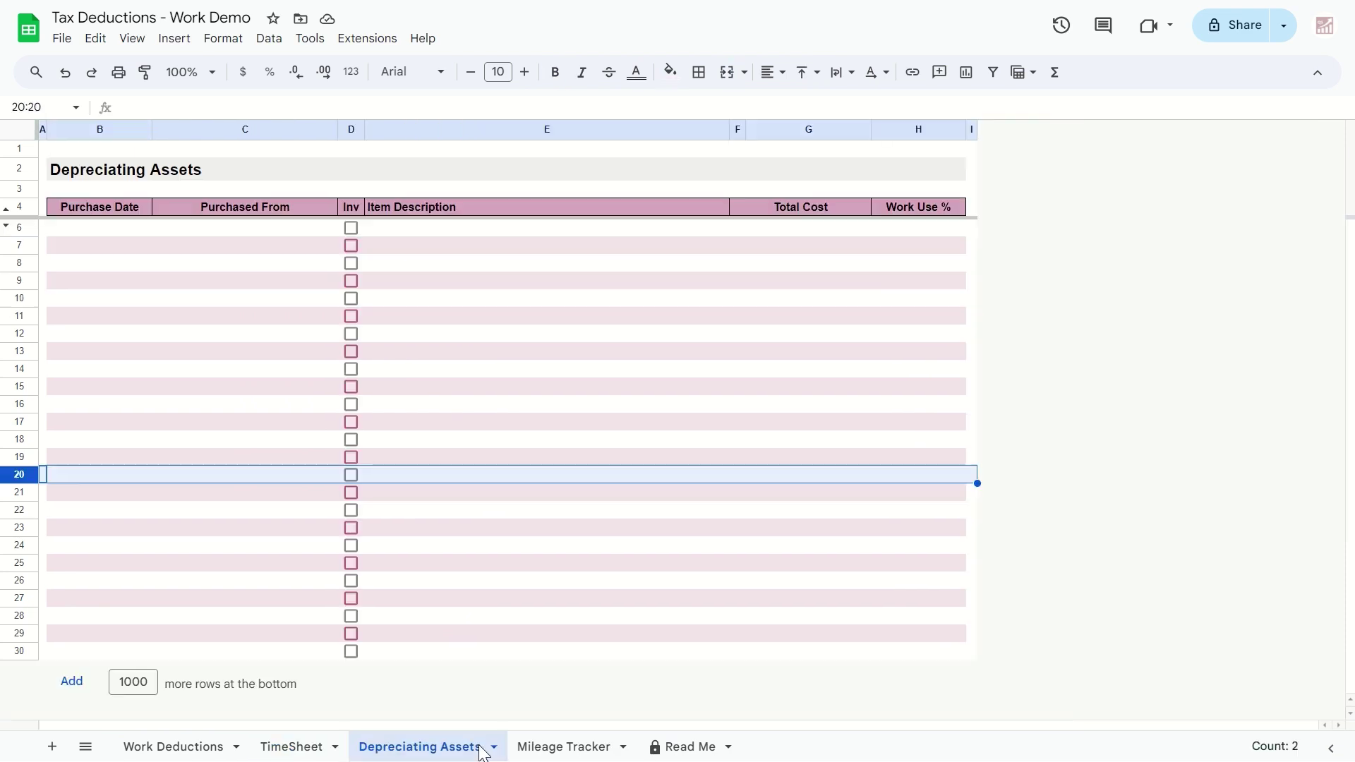
left_click(553, 752)
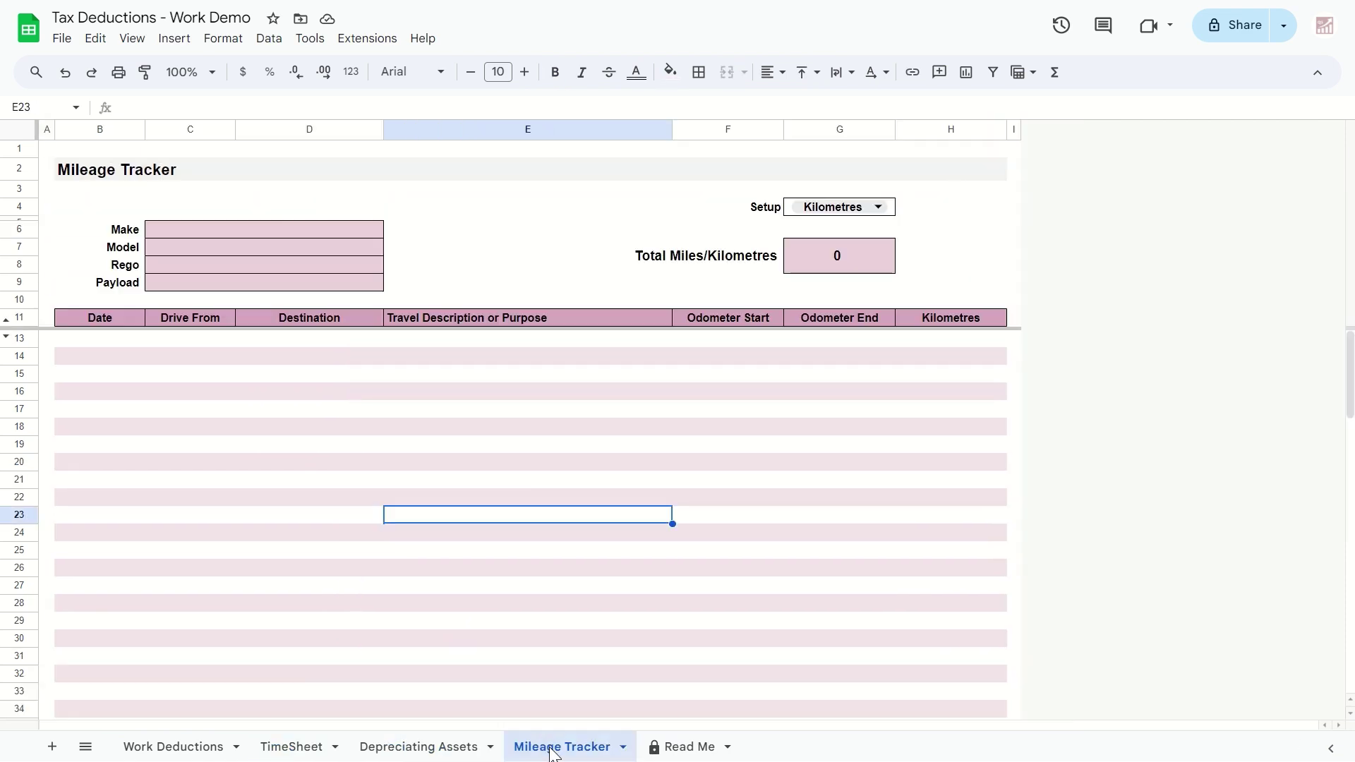
left_click(165, 752)
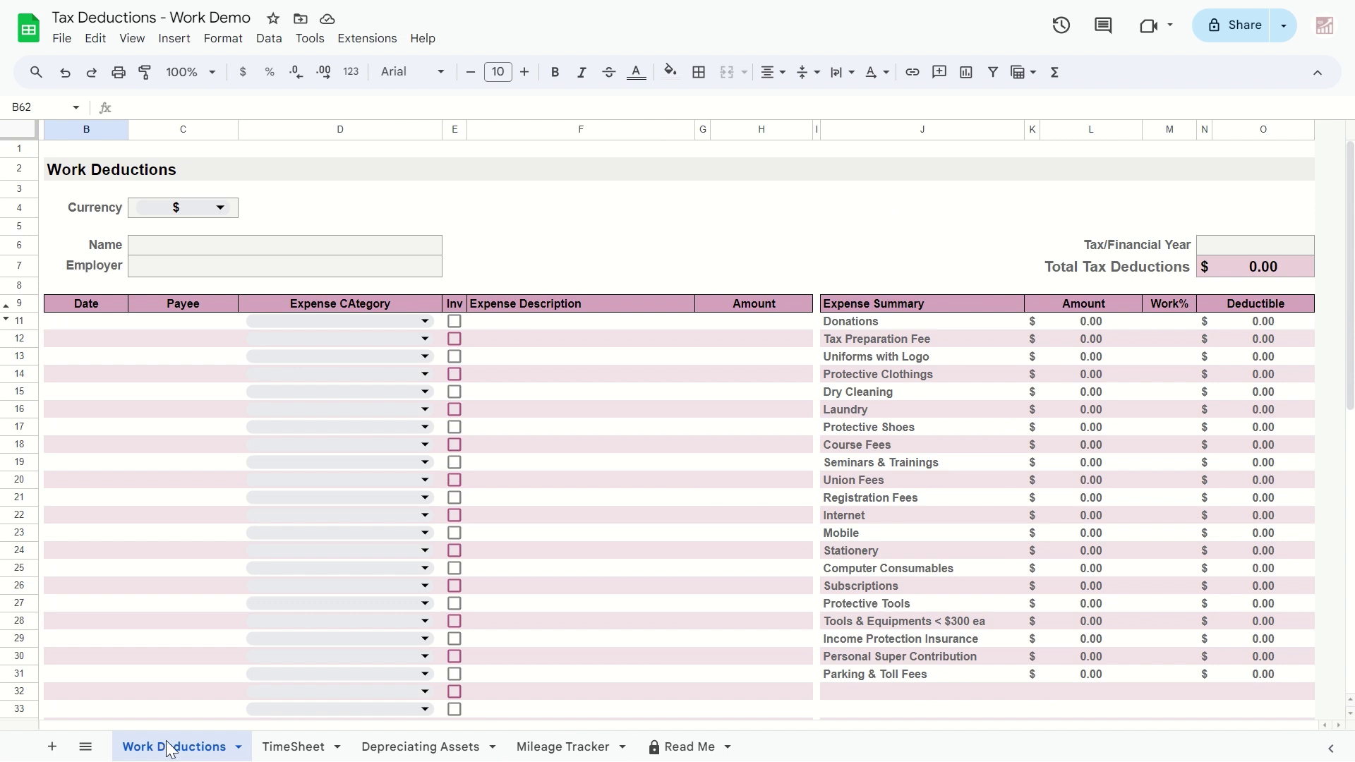
Step: Fill in the Work Deductions header with currency $, the person's name, employer "A Company" and tax year 2024 - 2025
left_click(220, 208)
left_click(168, 236)
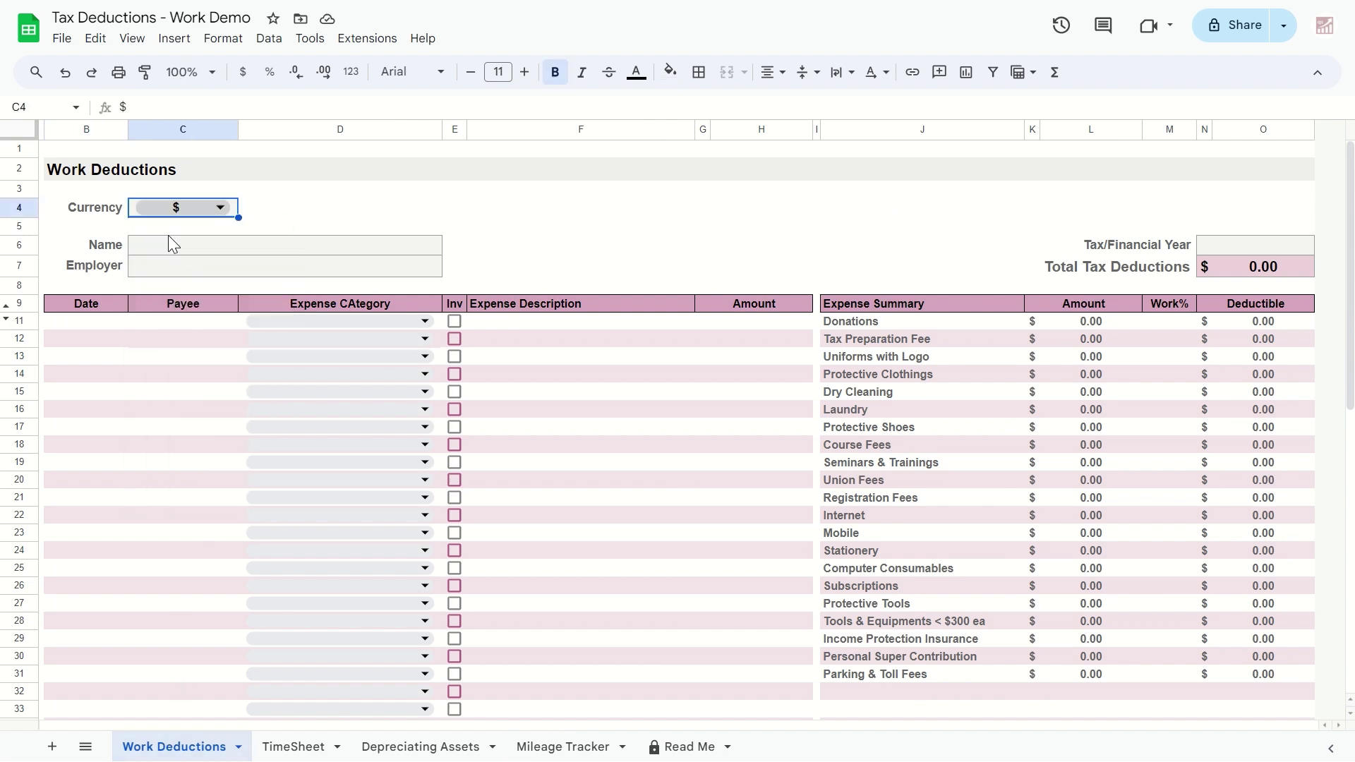
left_click(167, 247)
type("Anna Smith")
key("Return")
type("A Company")
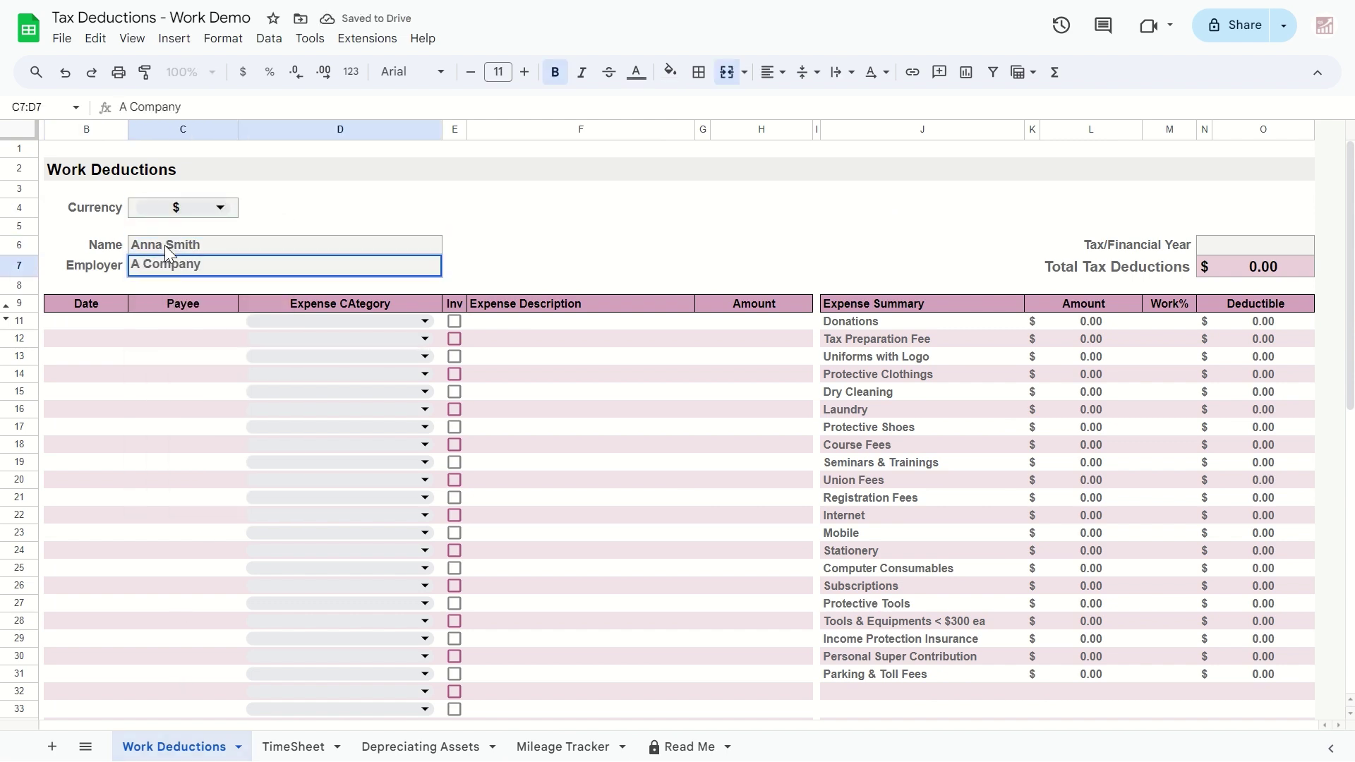
key("Return")
left_click(1245, 242)
type("2024 - 2025")
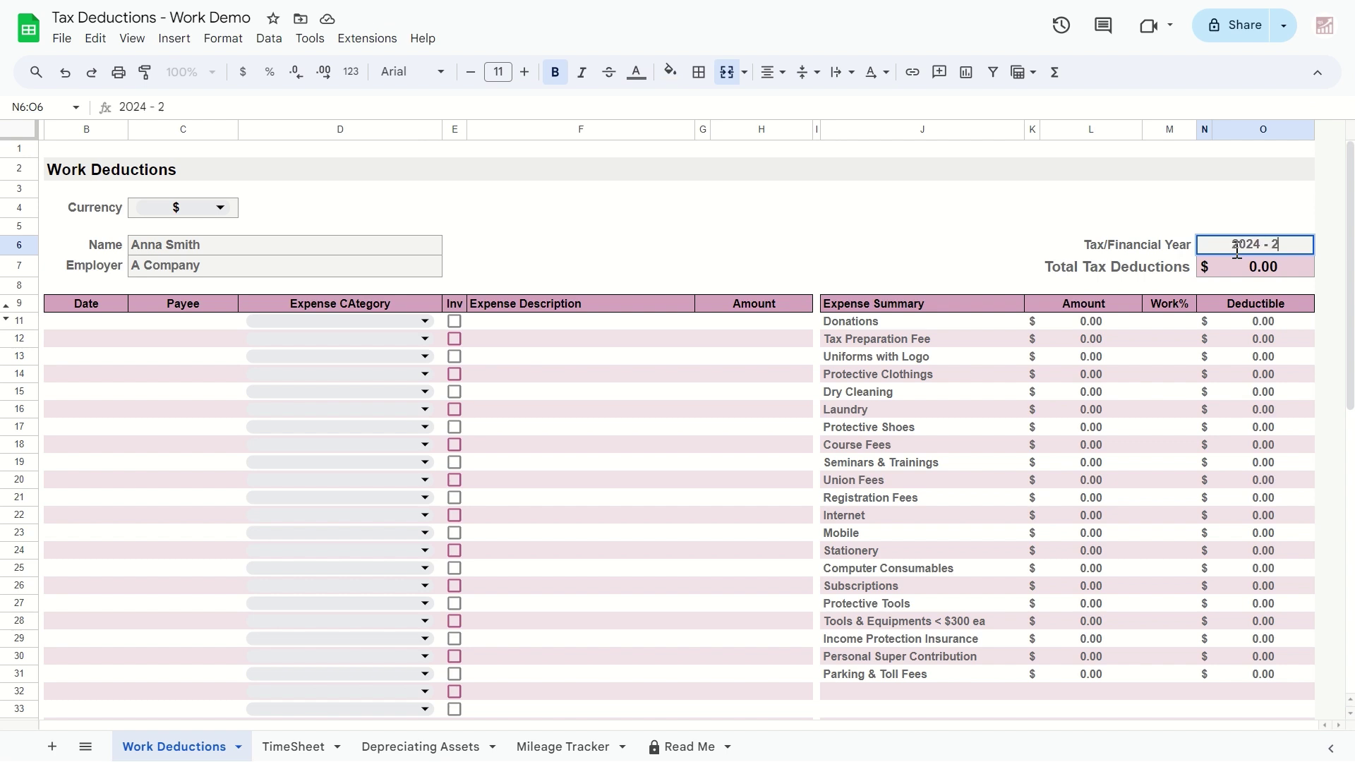
Step: Add an "Other expenses" category below Parking & Toll Fees in the expense summary
left_click(971, 340)
key("Down")
key("Down")
key("Down")
key("Down")
key("Down")
key("Down")
key("Down")
key("Down")
key("Down")
key("Down")
key("Down")
key("Down")
key("Down")
key("Down")
key("Down")
key("Down")
key("Down")
key("Down")
key("Down")
key("Down")
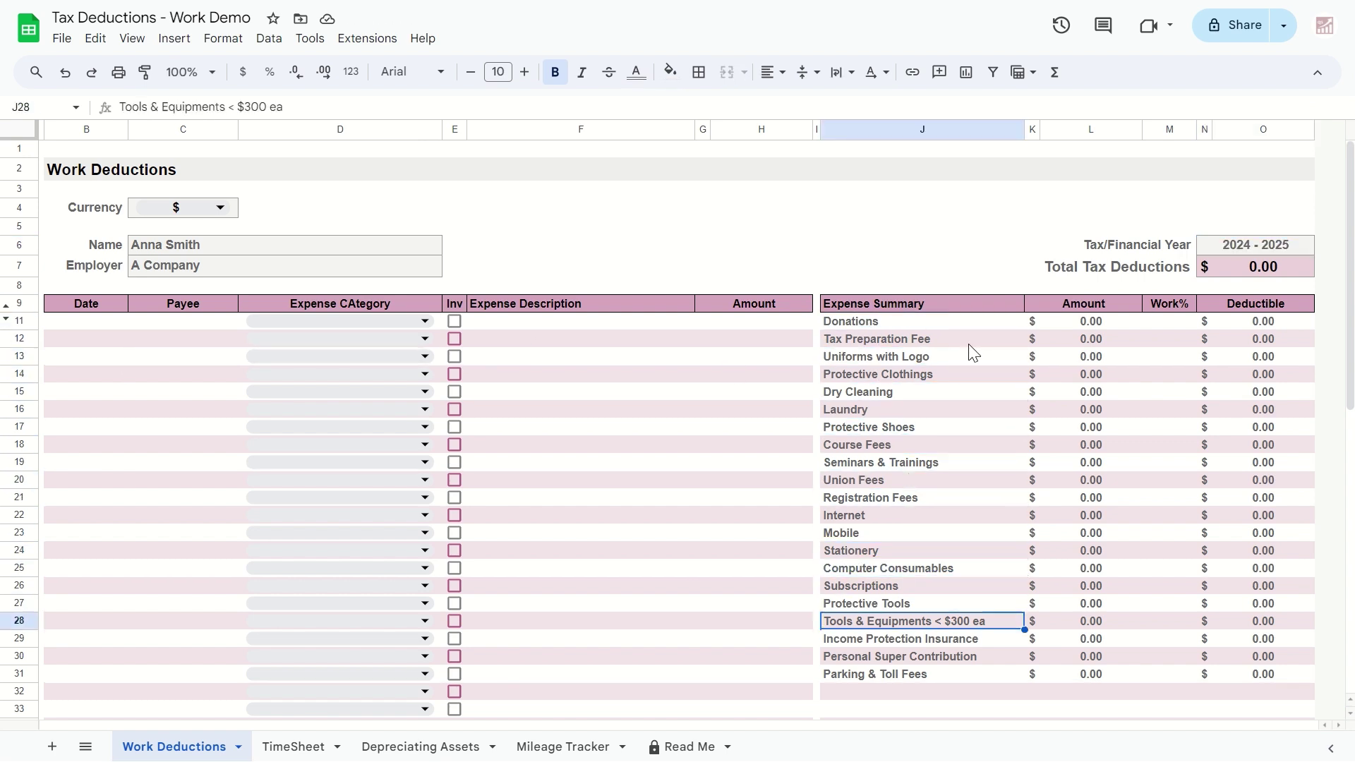
type("Other e")
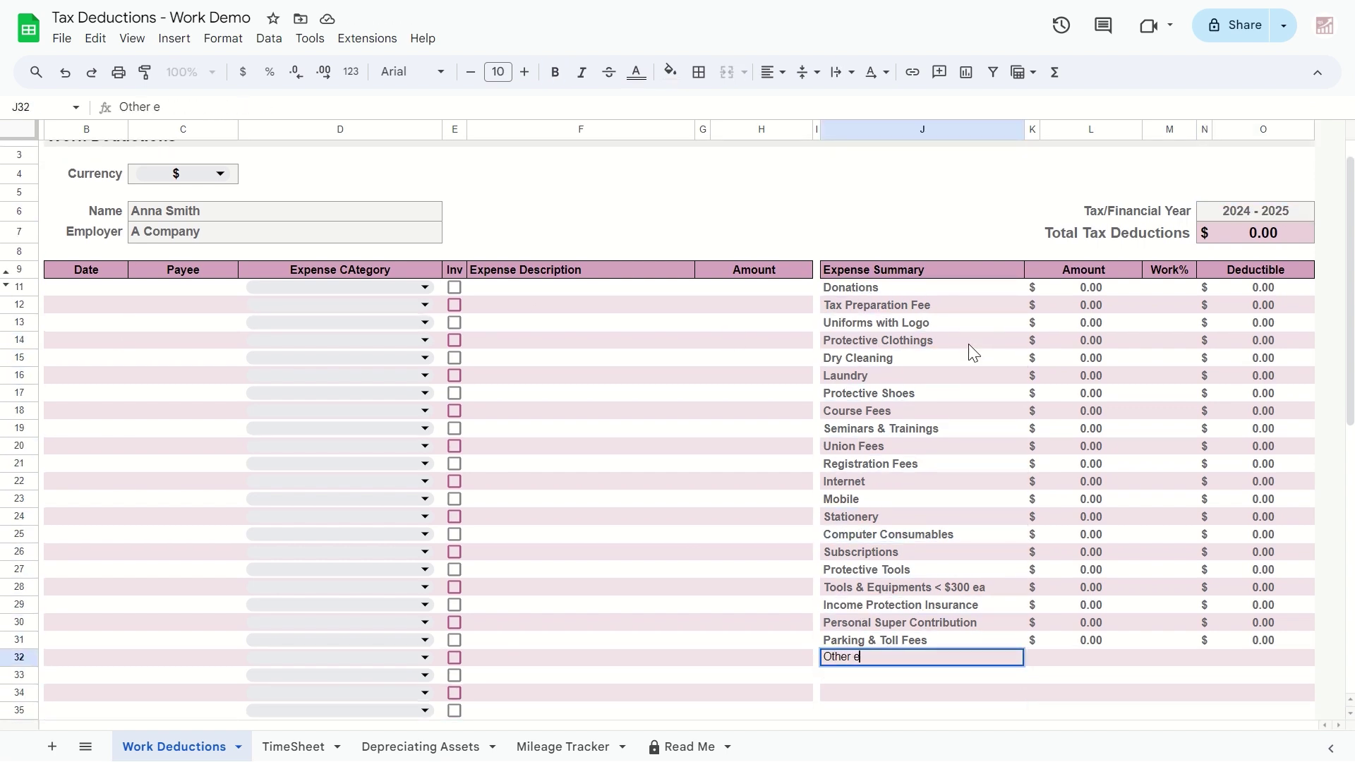
type("xpenses")
key("Return")
Step: Rename the Course Fees category in the expense summary as "Short Course Fees"
scroll(921, 564, "up", 1)
left_click(917, 446)
type("S")
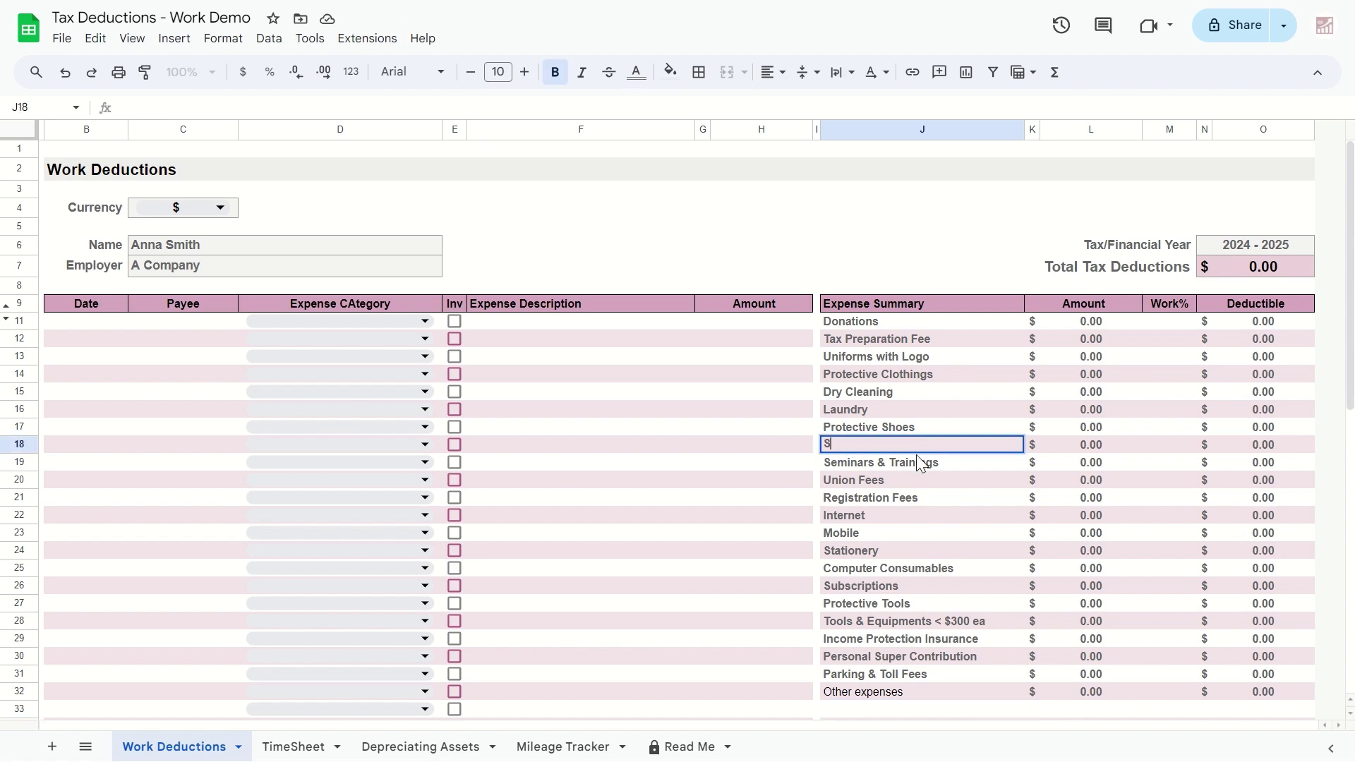
type("hort Course Fees")
left_click(610, 470)
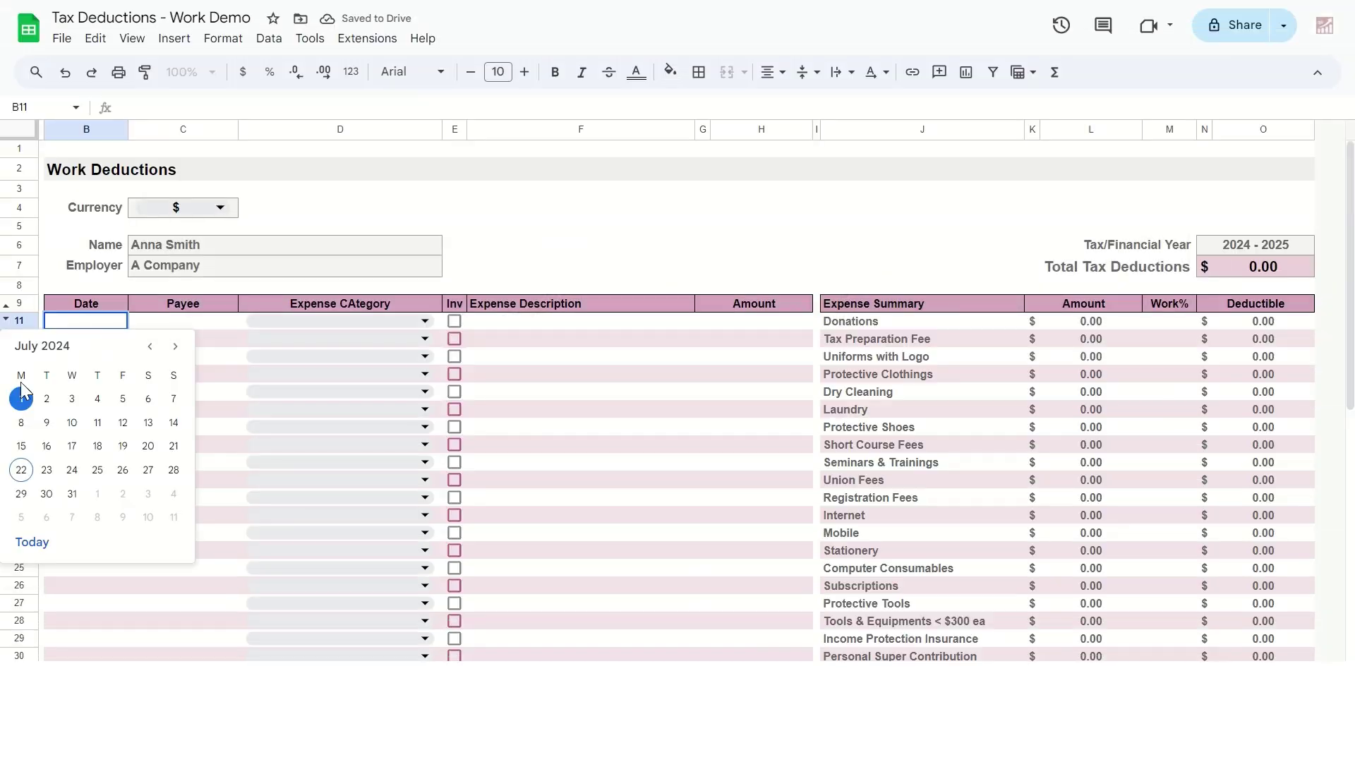
Step: Start the first expense entry in row 11 with the date 01-Jul-2024 and the payee Officeworks
left_click(45, 393)
key("Tab")
type("Officeworks")
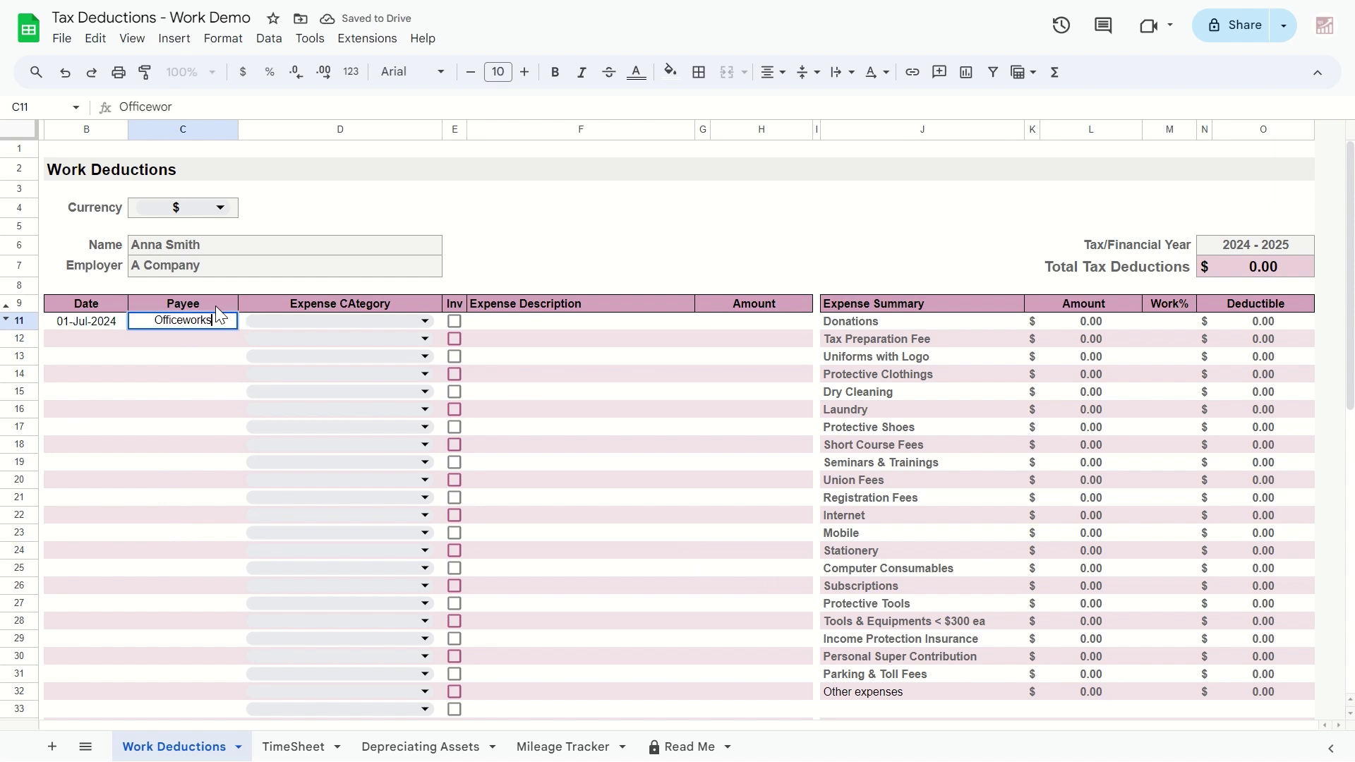
key("Tab")
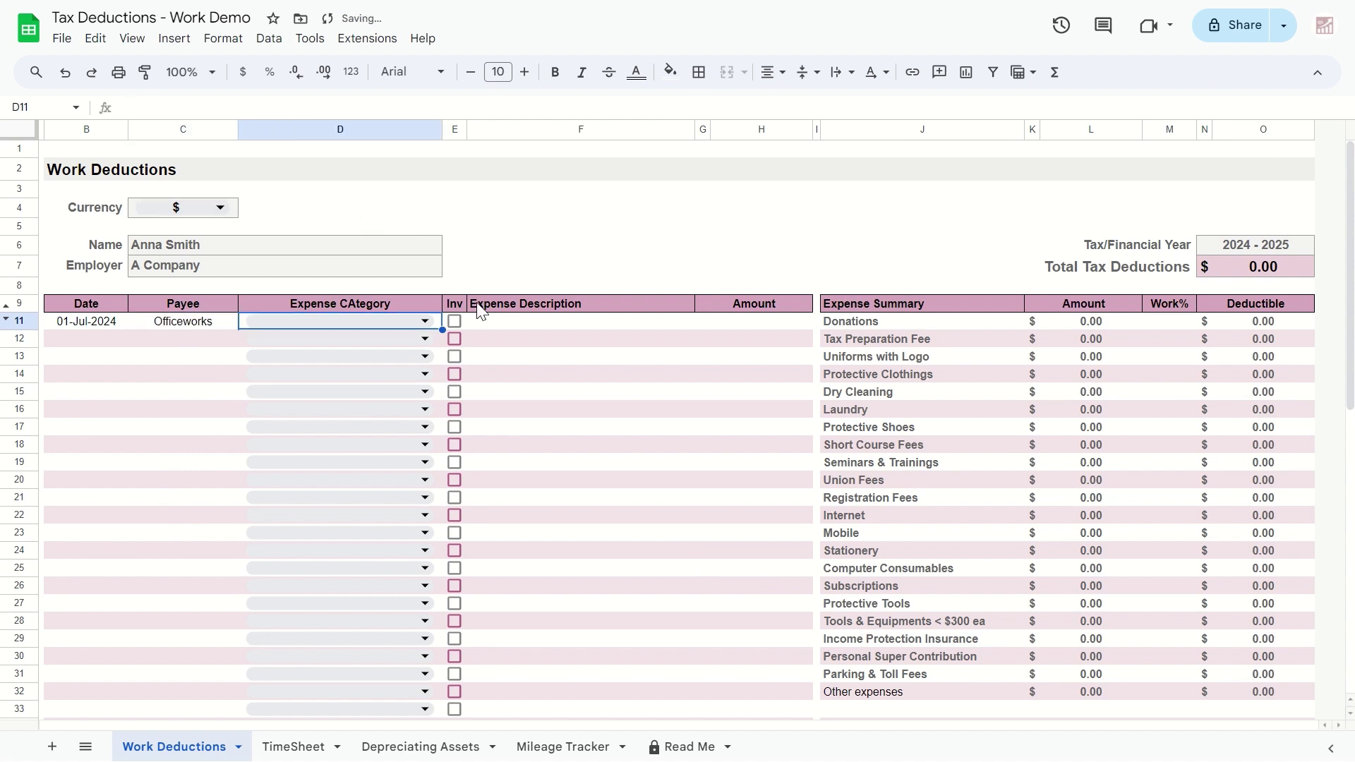
Step: Set the expense category of the row 11 entry to Stationery
left_click(424, 322)
scroll(317, 644, "down", 3)
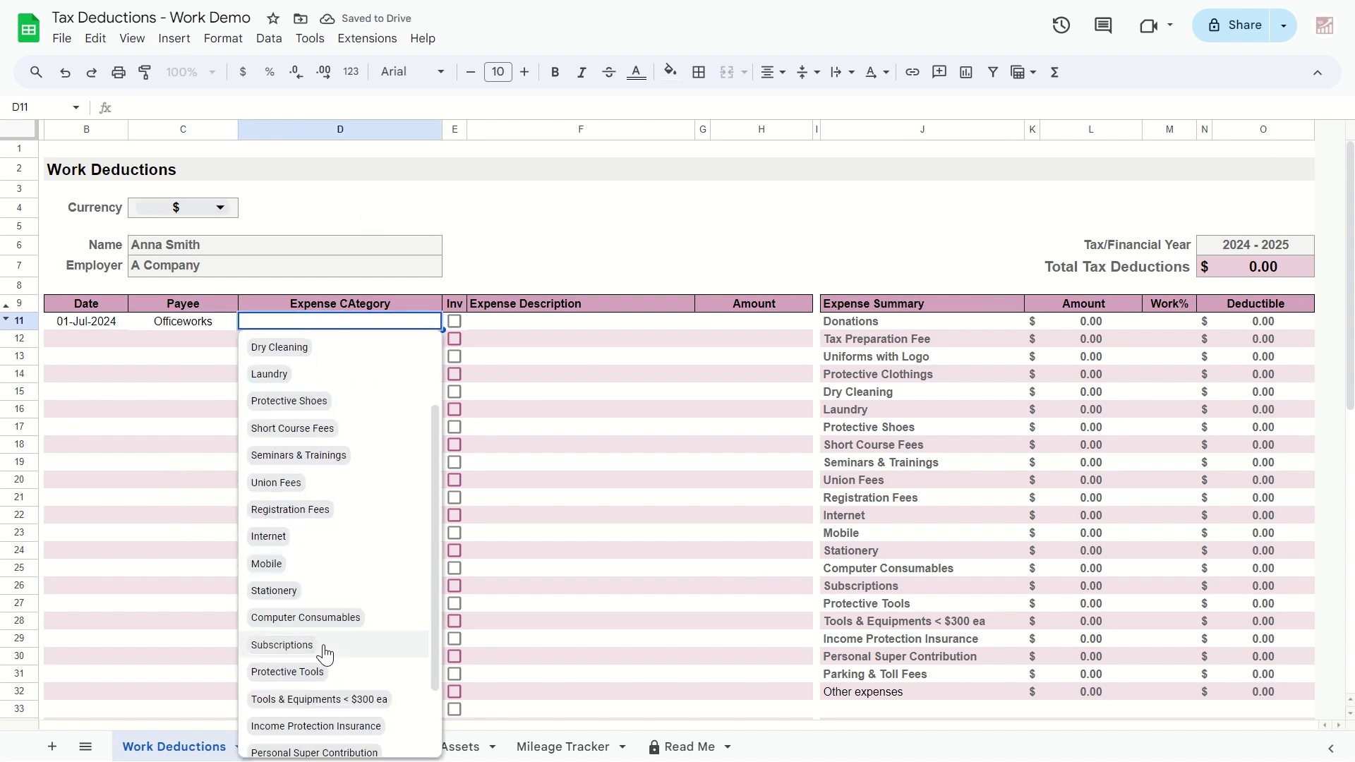
scroll(327, 688, "down", 3)
left_click(273, 498)
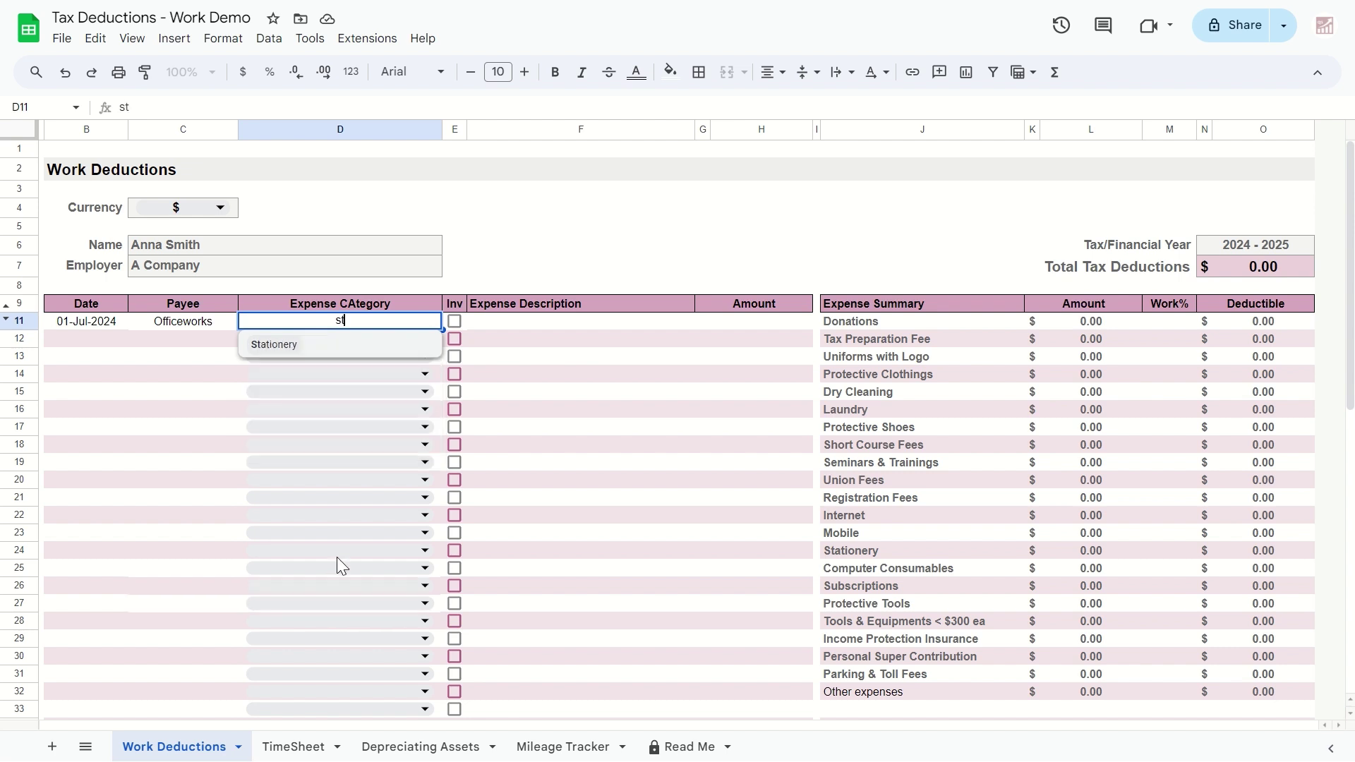
Step: Tick the invoice box in row 11 and enter the description "Pens and diary" with an amount of 50
left_click(457, 321)
left_click(485, 324)
type("P")
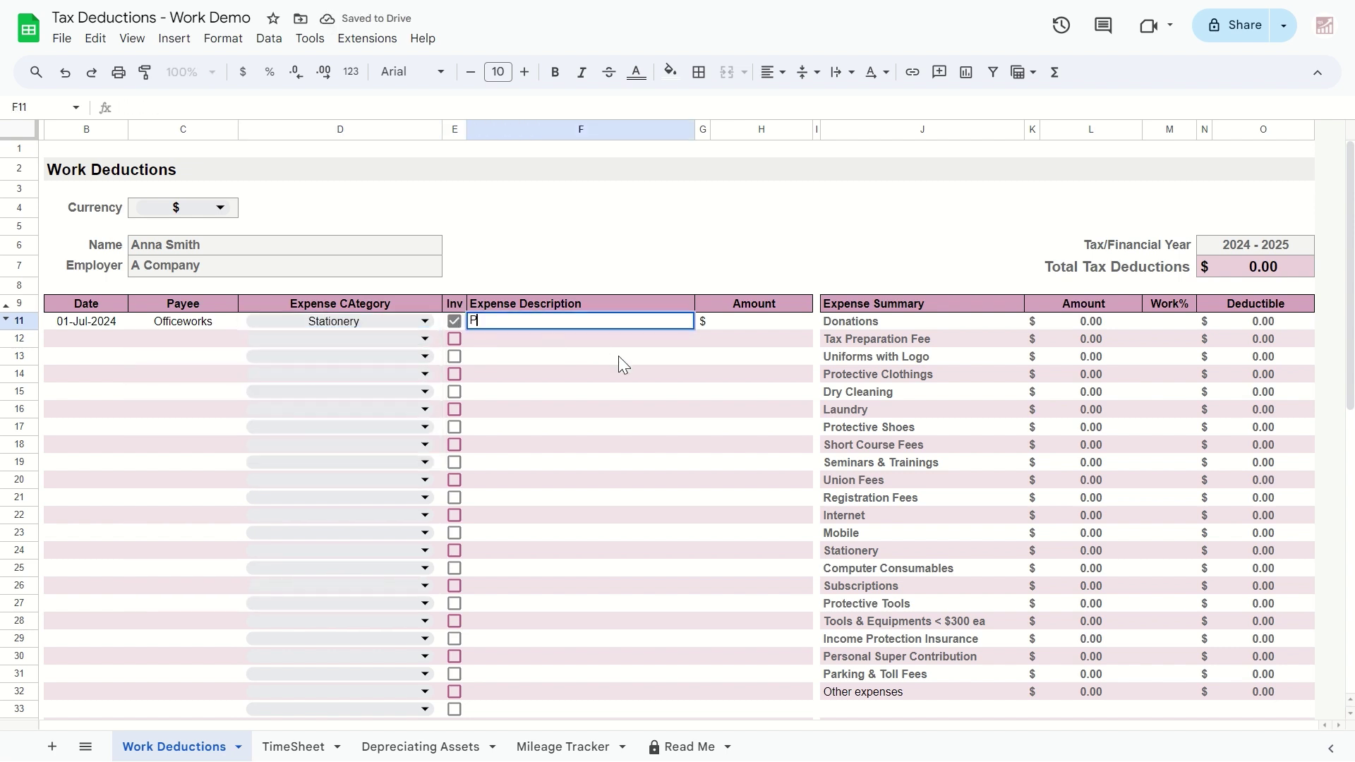
type("ens and diary")
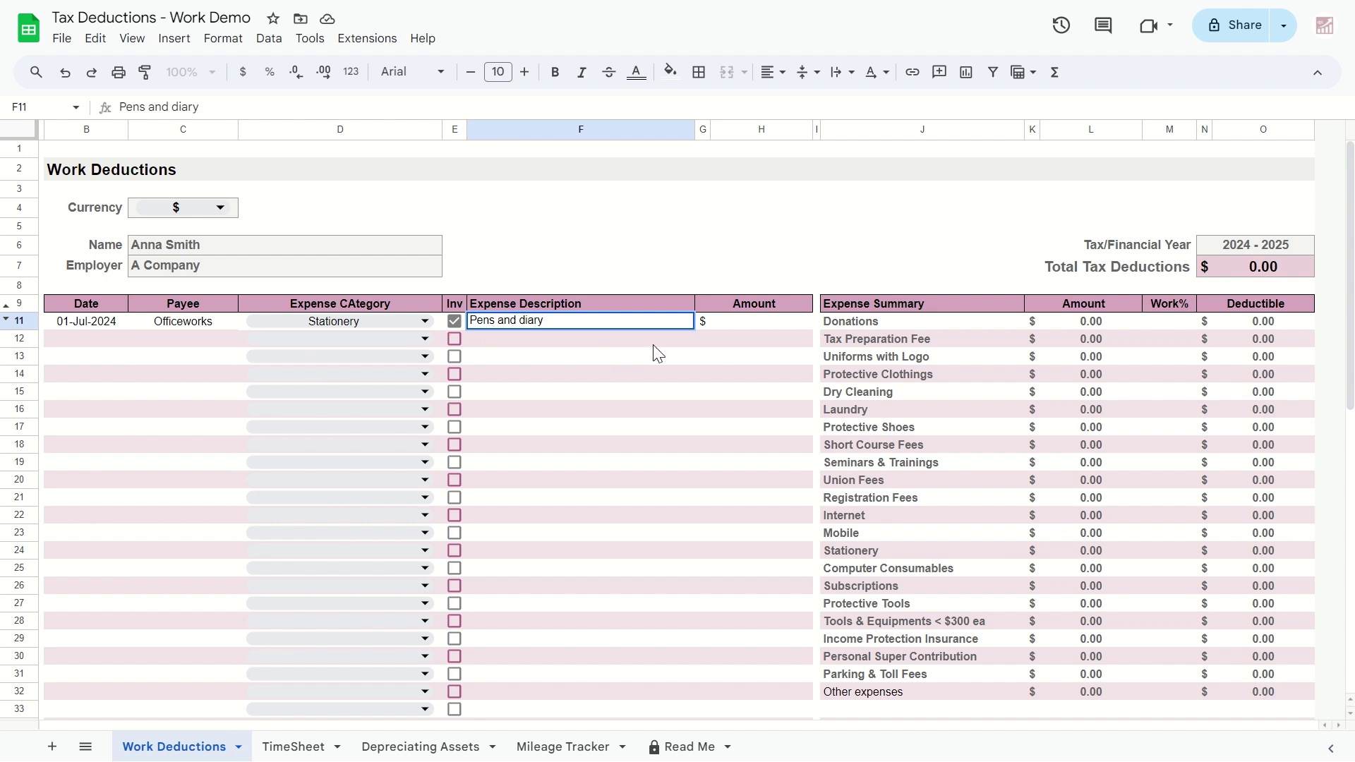
left_click(754, 321)
type("50")
left_click(745, 375)
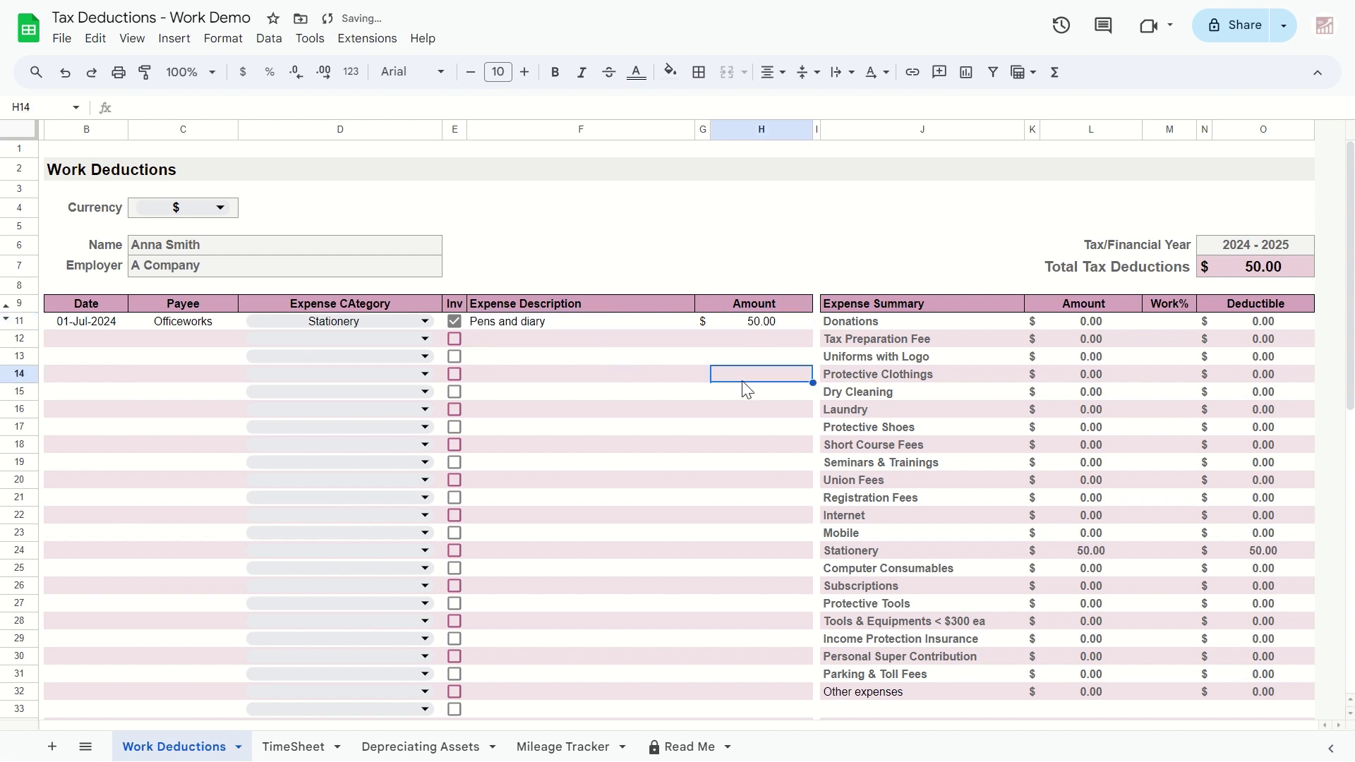
Step: Start a second expense entry in row 12 with the date 01-Jul-2024 and the payee Officeworks
double_click(51, 343)
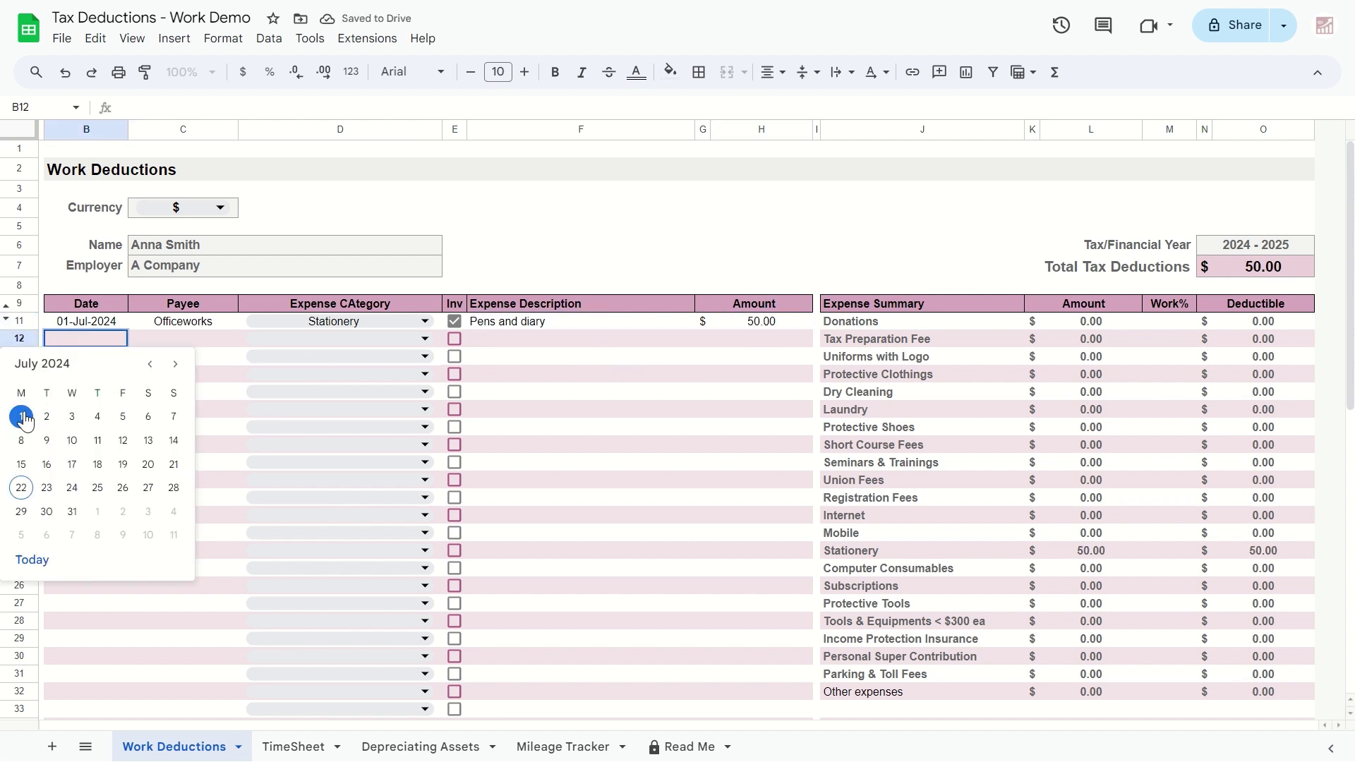
left_click(21, 414)
left_click(180, 339)
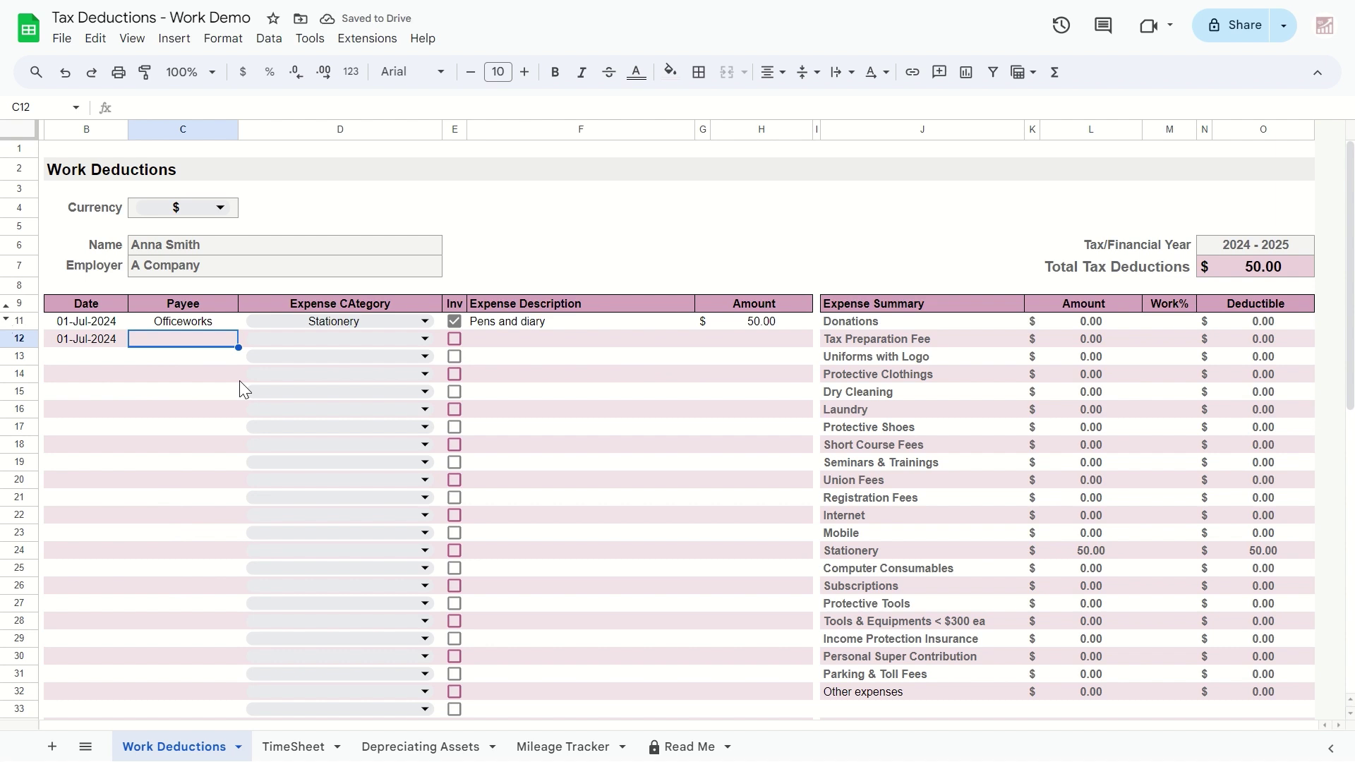
type("Officeworks")
key("Tab")
Step: Set row 12's expense category to Tools & Equipments < $300 ea and tick its invoice box
key("Return")
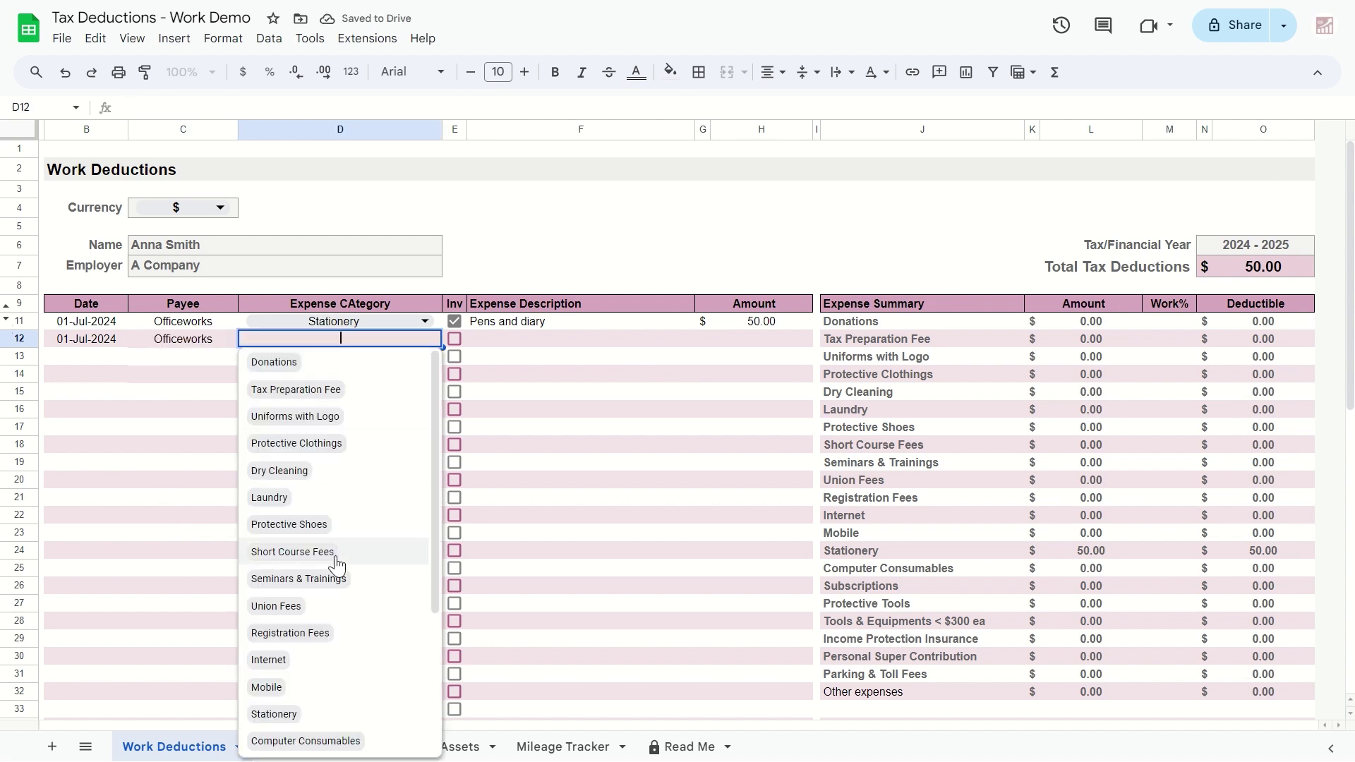
scroll(321, 586, "down", 3)
left_click(309, 612)
key("Tab")
key("Tab")
key("shift+Tab")
key("space")
key("Tab")
Step: Enter the description "Printer for workinf from home" and an amount of 299 in row 12
type("Printer for")
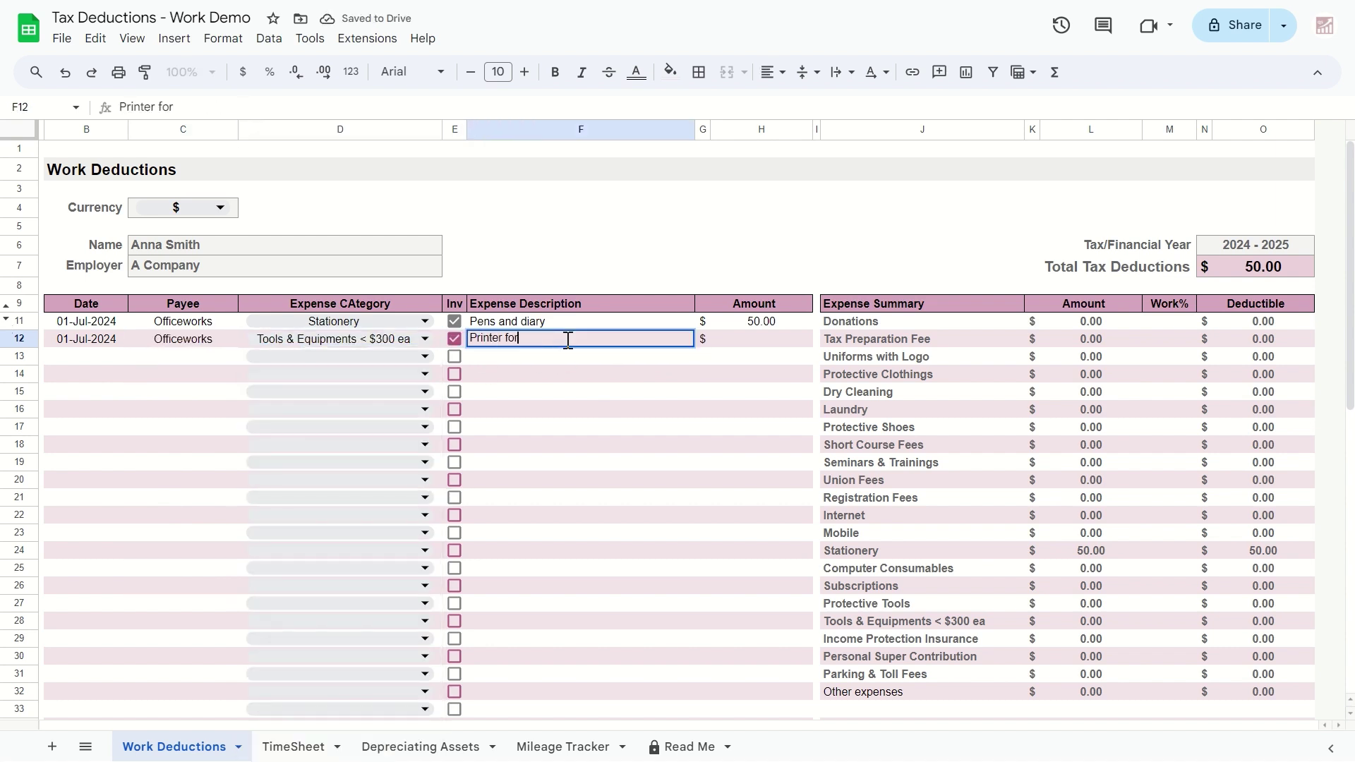
type(" workinf from home")
key("Tab")
type("299")
key("Tab")
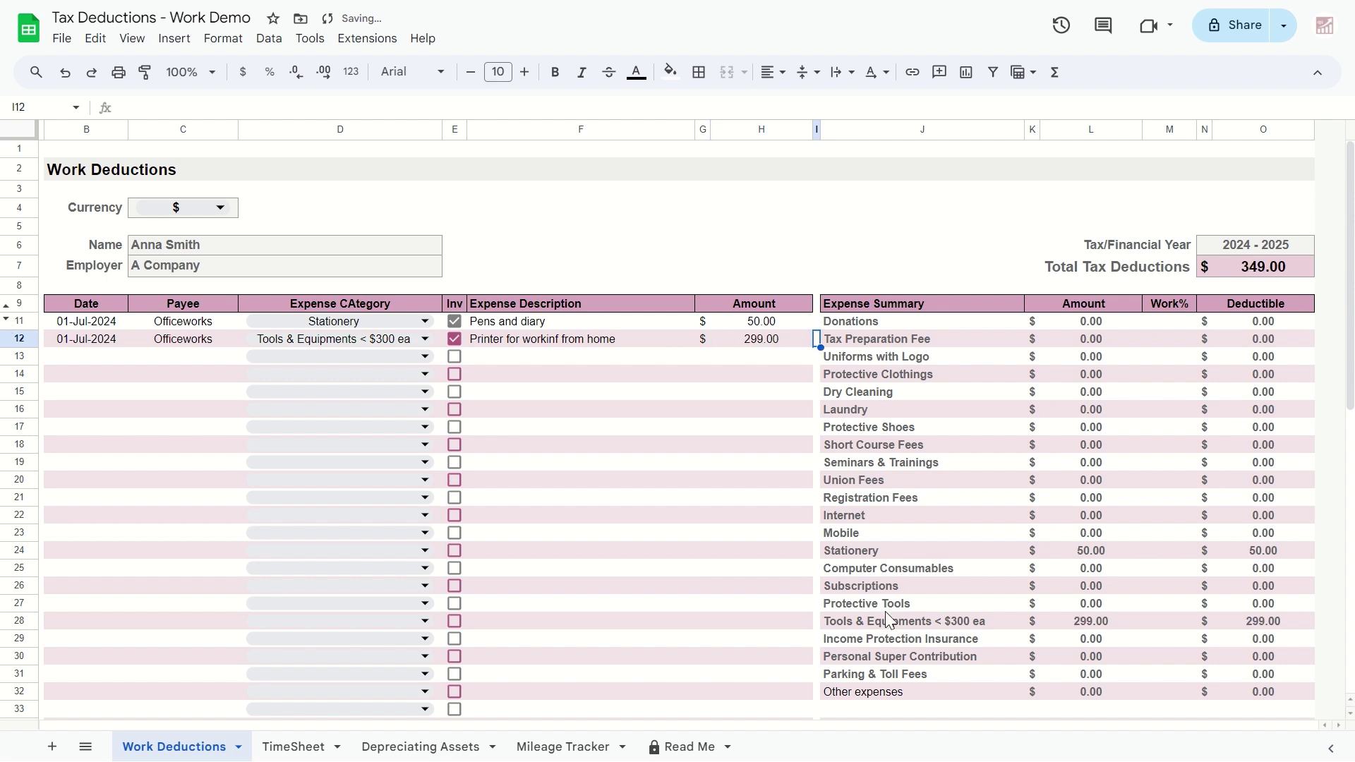
Step: Try setting Work% to 80 for Tools & Equipments < $300 ea and undo the entry
left_click(1169, 621)
type("80")
left_click(581, 517)
key("ctrl+z")
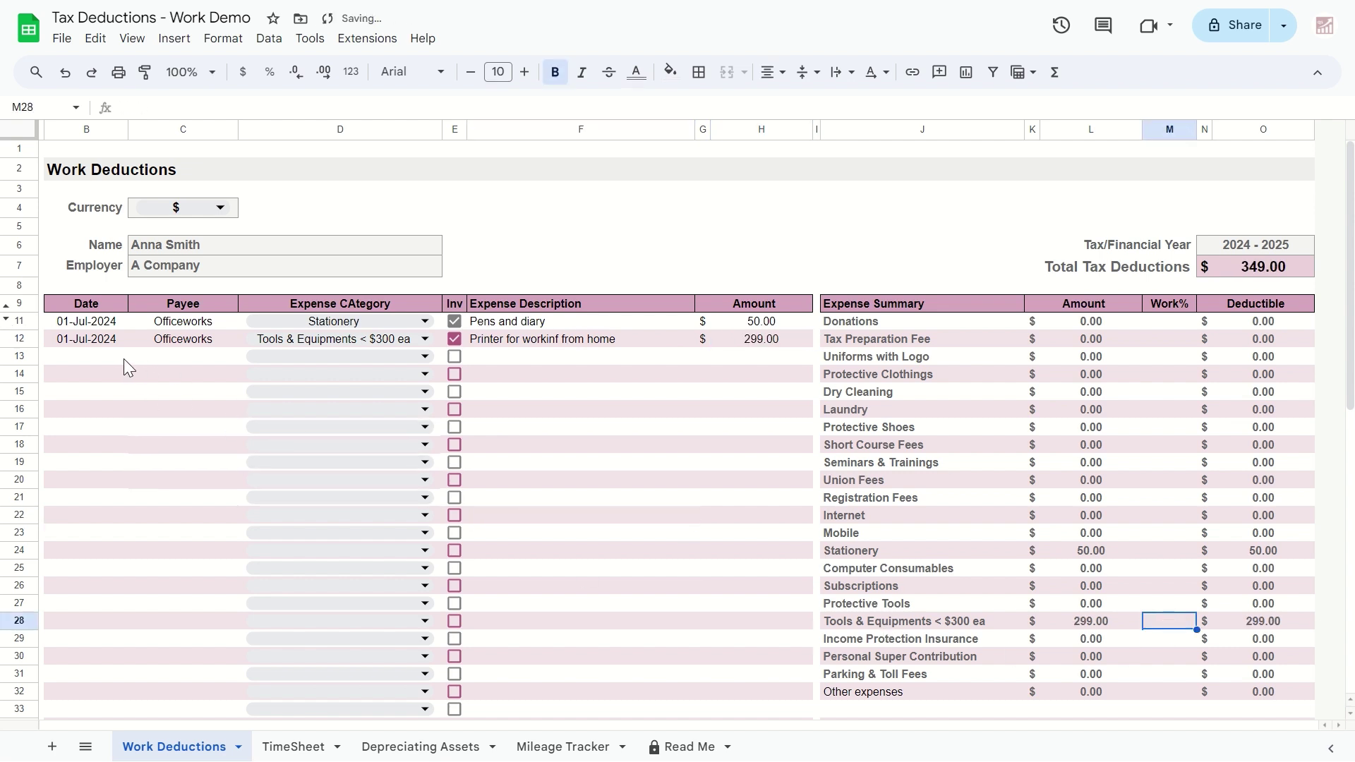
Step: Enter the date 02-Jul-2024 and the payee HR Block in row 13
double_click(113, 358)
left_click(66, 433)
left_click(217, 360)
type("HR Block")
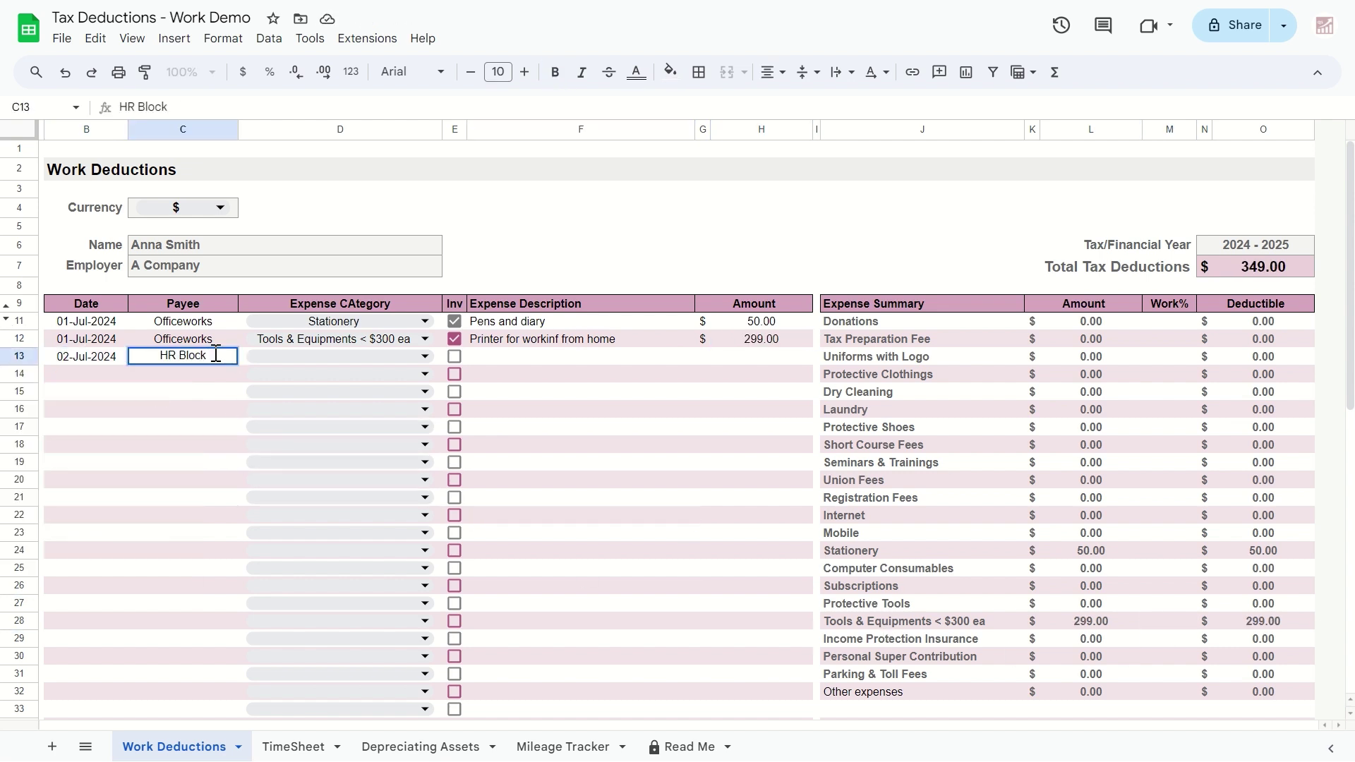
key("Tab")
Step: Set row 13's expense category to Tax Preparation Fee and tick its invoice box
type("Tax")
key("Tab")
key("space")
key("Tab")
Step: Enter the description "Tax prep fee 2024" and an amount of 160 in row 13
type("Tax prep fee 2024")
key("Tab")
type("160")
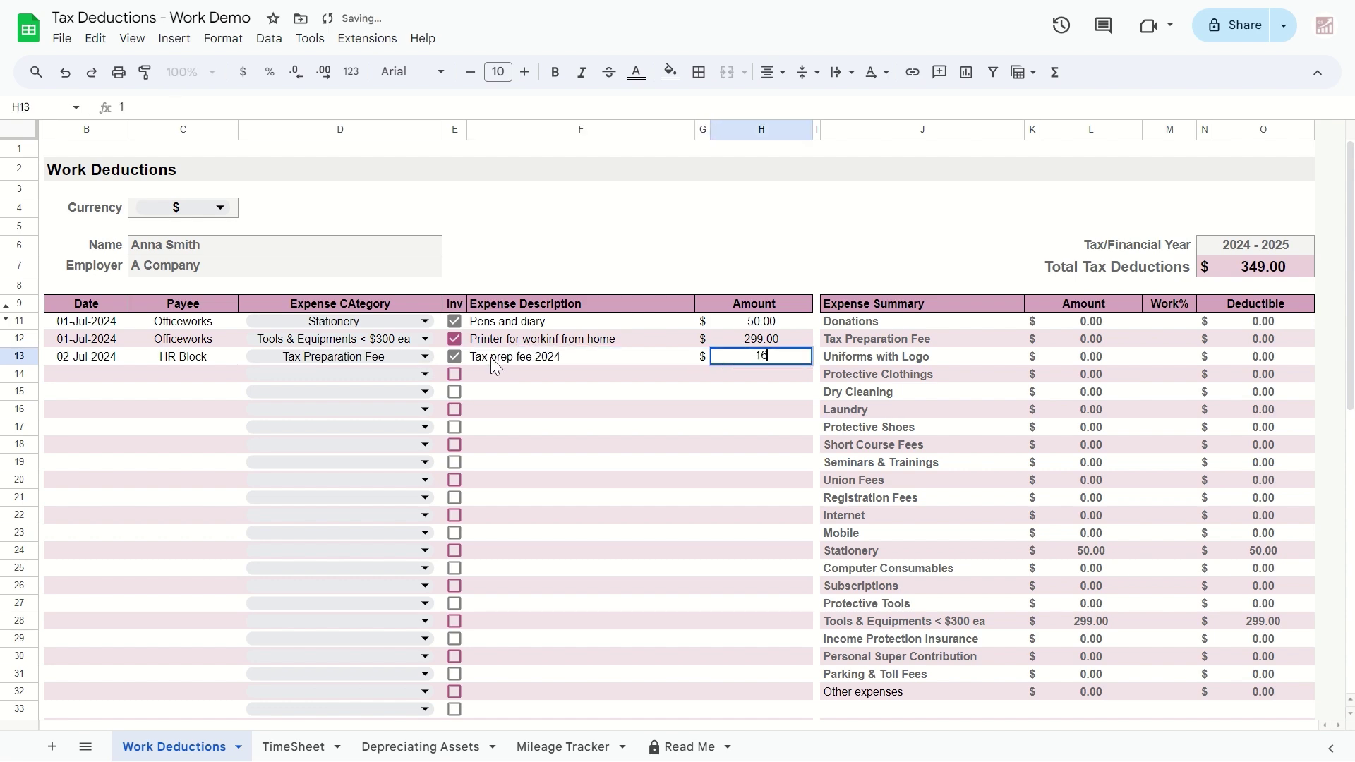
key("Return")
Step: Start an expense entry in row 14 with the date 02-Jul-2024 and the payee Quiksheets
double_click(86, 374)
left_click(46, 453)
left_click(194, 375)
type("Quiksheets")
key("Tab")
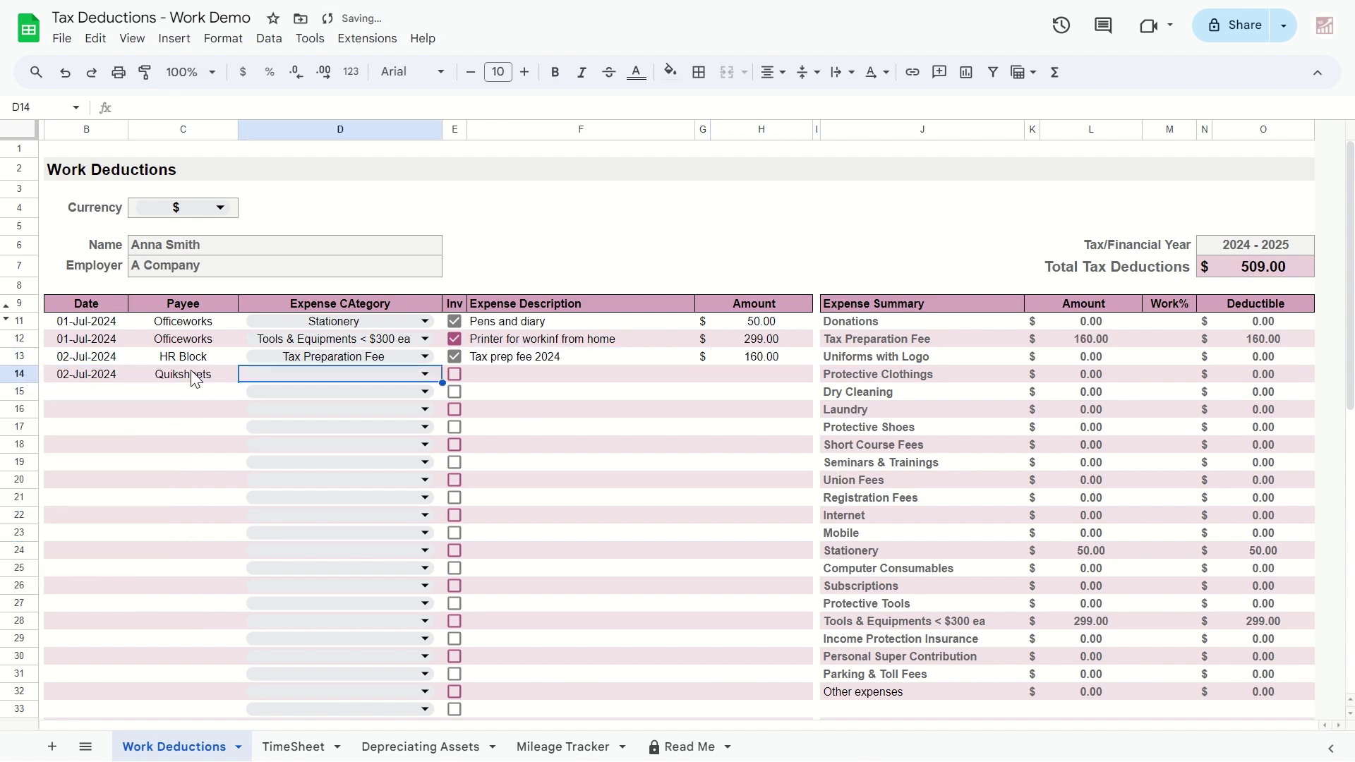
Step: Look through the available expense categories for row 14 and the rest of the Work Deductions sheet
key("Return")
scroll(312, 683, "down", 5)
scroll(351, 514, "up", 5)
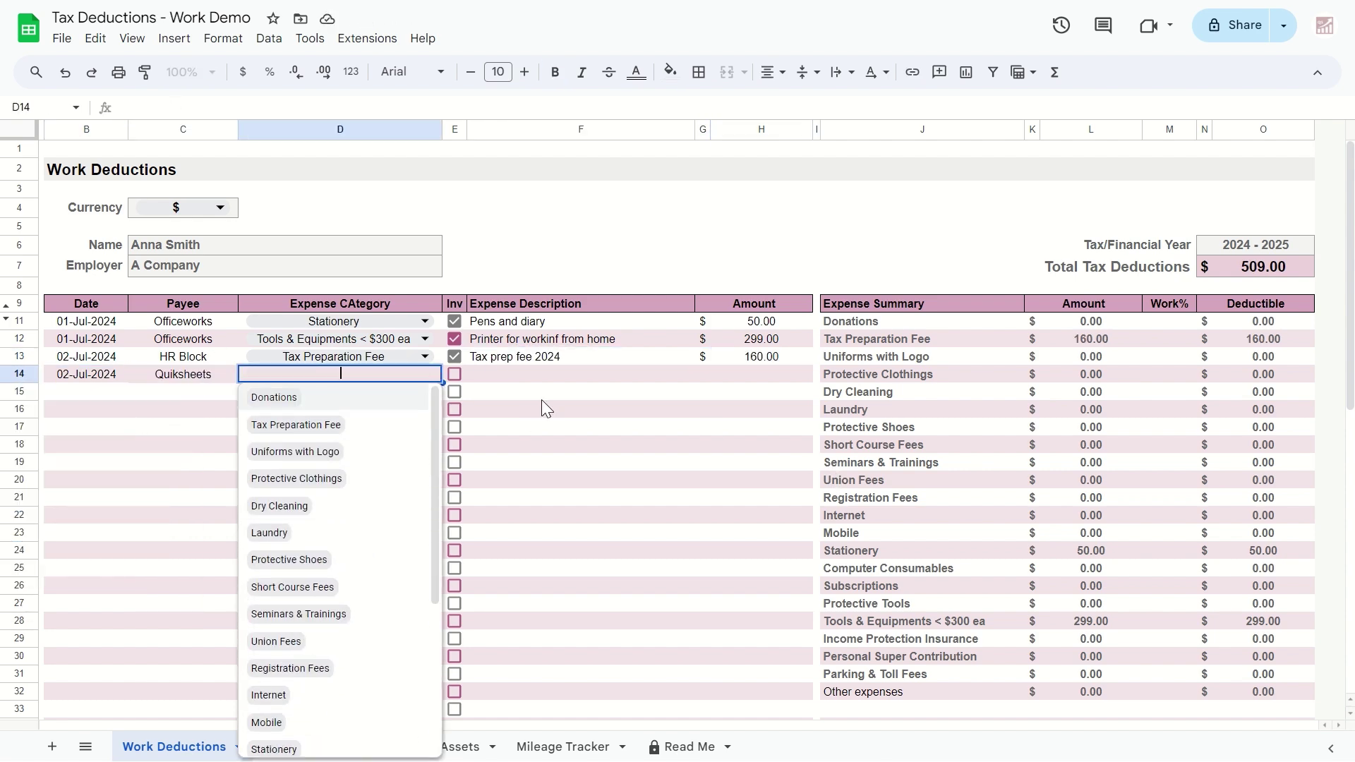
scroll(776, 459, "down", 4)
left_click(1009, 498)
scroll(1044, 520, "up", 4)
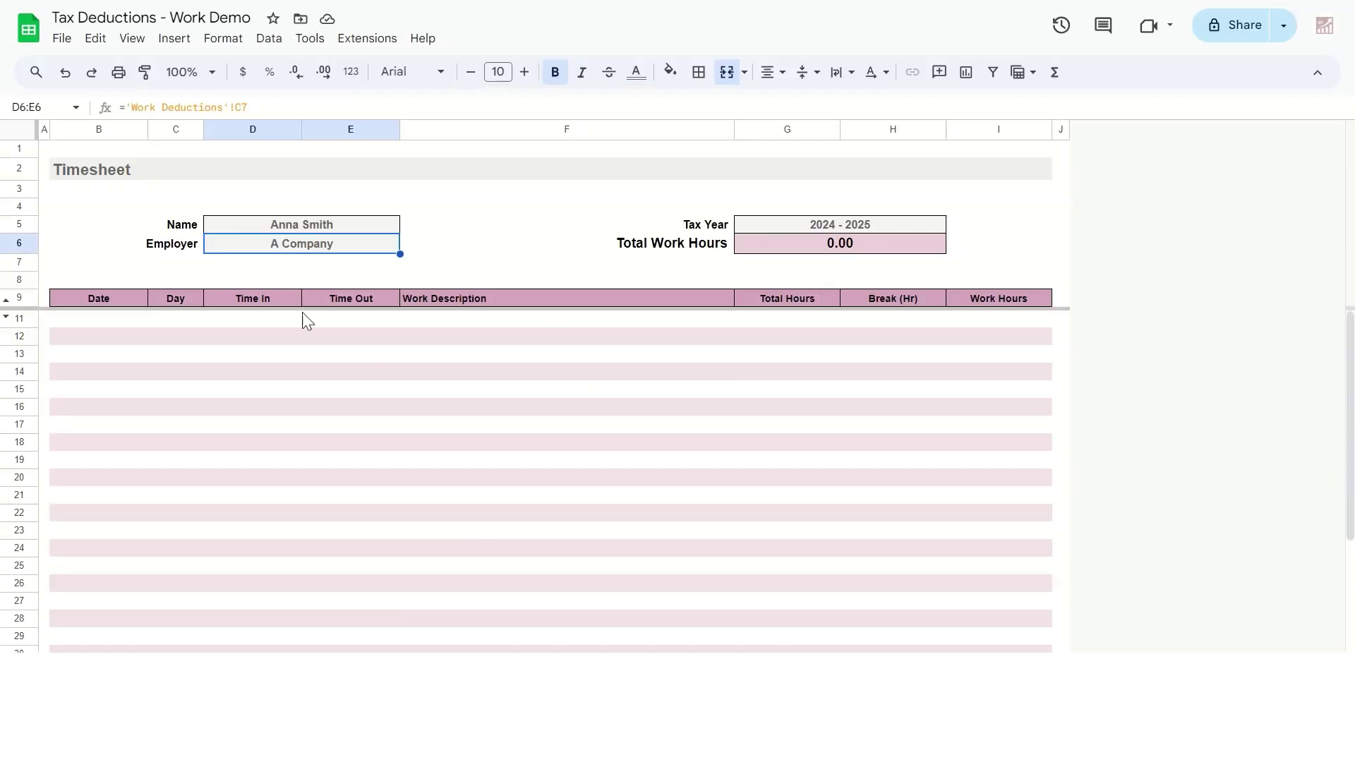
Step: Log a shift in timesheet row 11 dated 1-Jul-2024, with time in 9:00 AM and time out 2:00 PM
left_click(90, 319)
double_click(90, 319)
left_click(21, 397)
left_click(253, 317)
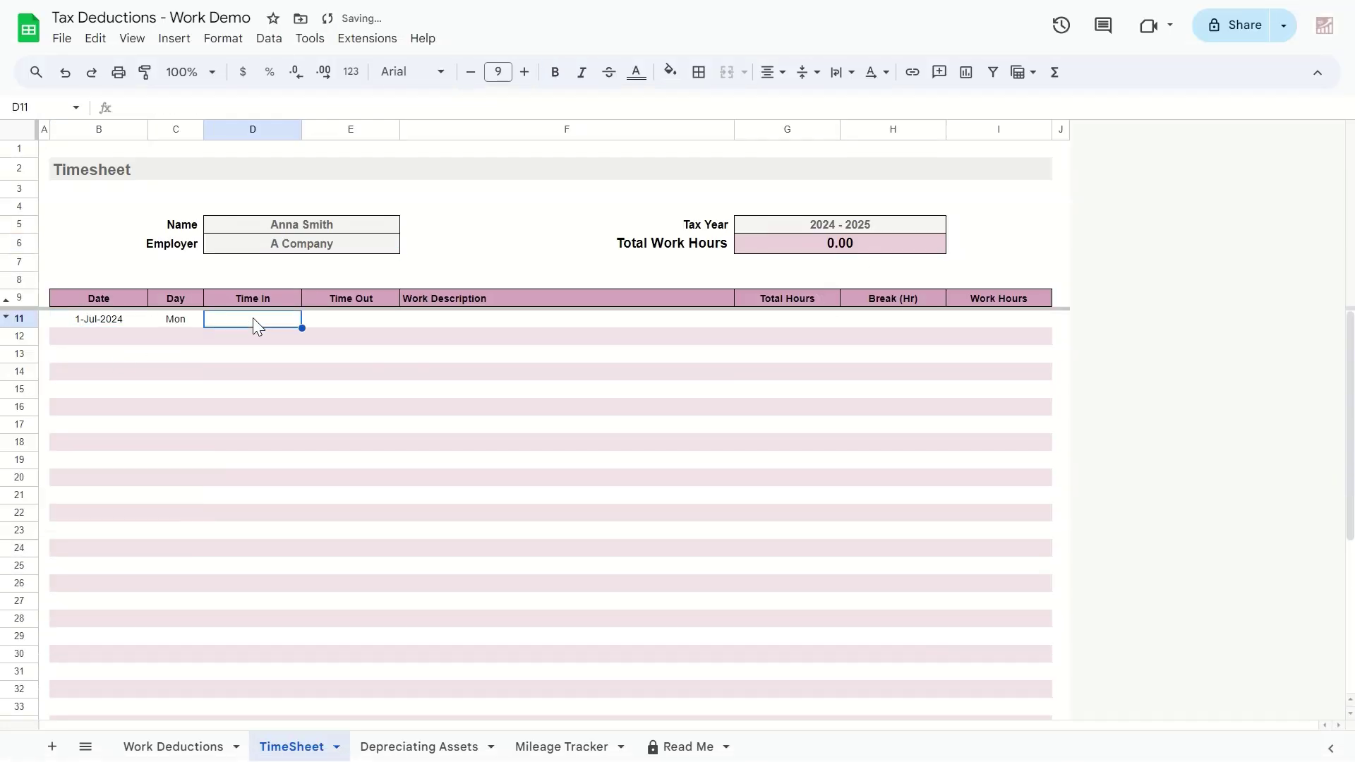
type("9:00")
key("Tab")
left_click(253, 318)
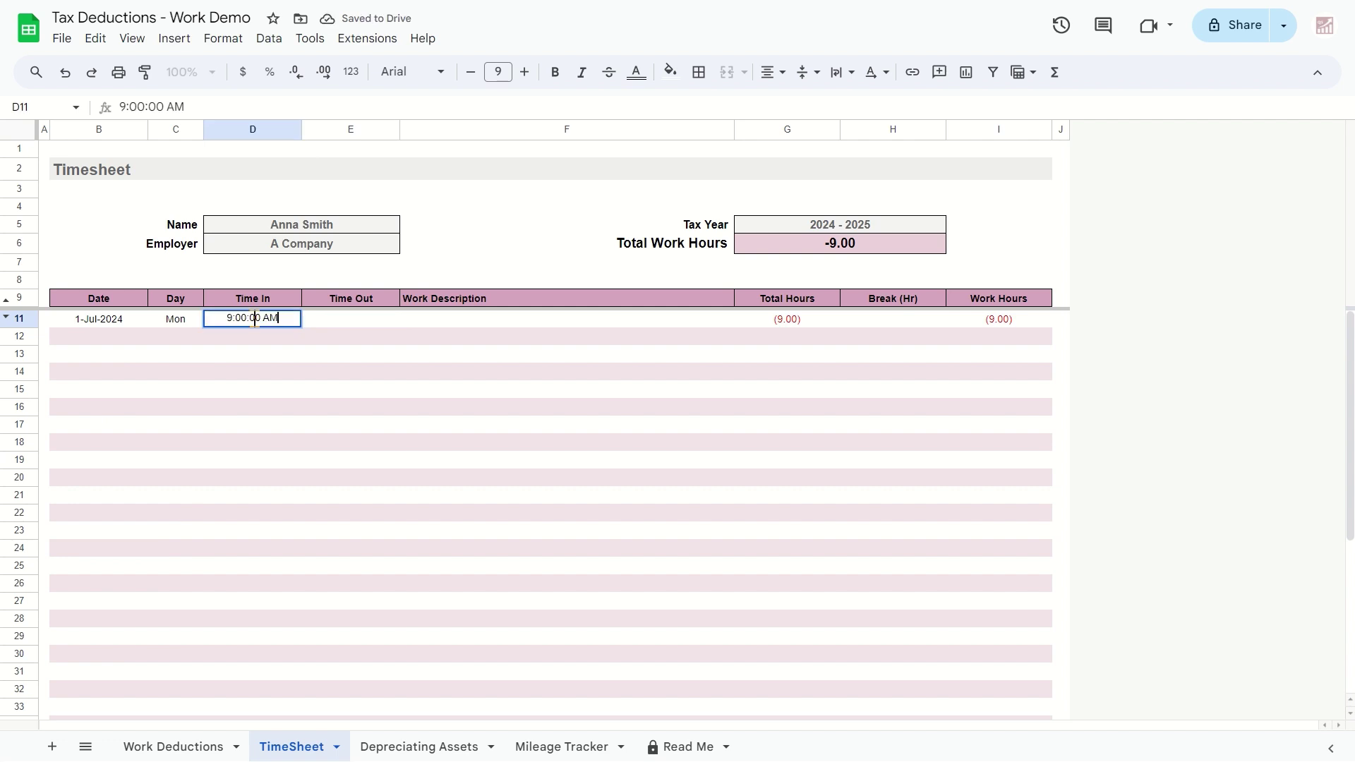
left_click(344, 322)
type("2:00")
key("Tab")
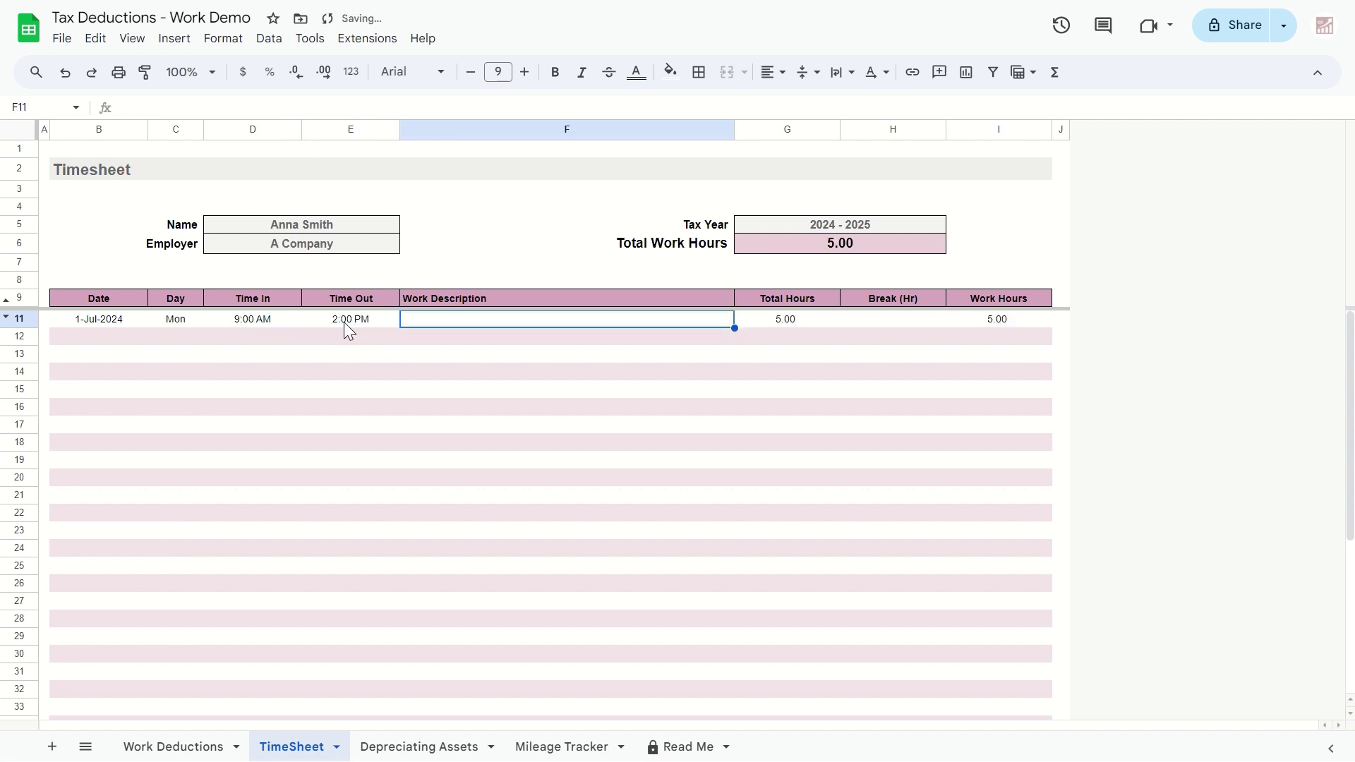
Step: Enter the work description "Online training" and a 0.5 hour break for timesheet row 11
type("Online training")
key("Tab")
key("Tab")
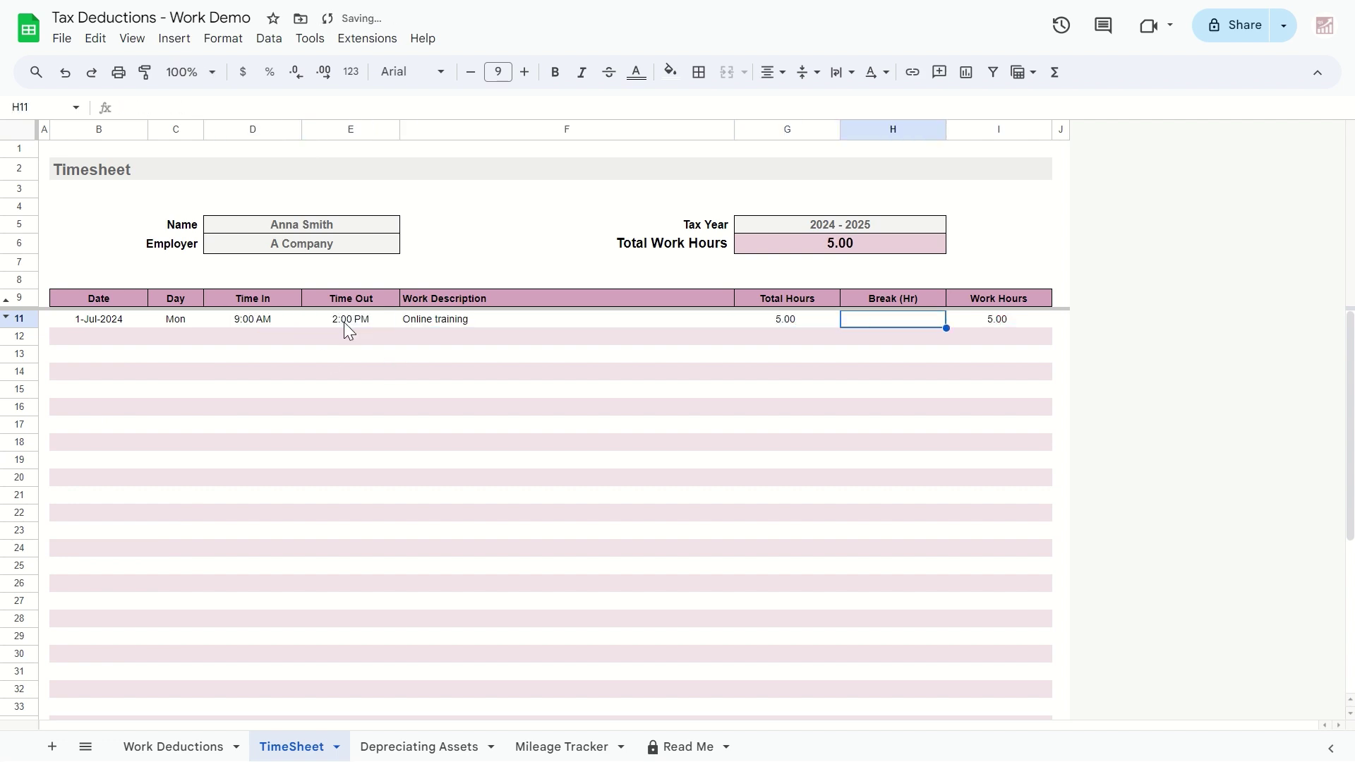
type("0.5")
key("Tab")
Step: Log a shift in timesheet row 12 dated 3-Jul-2024, from 9:00 AM to 2:00 PM
double_click(91, 336)
left_click(72, 414)
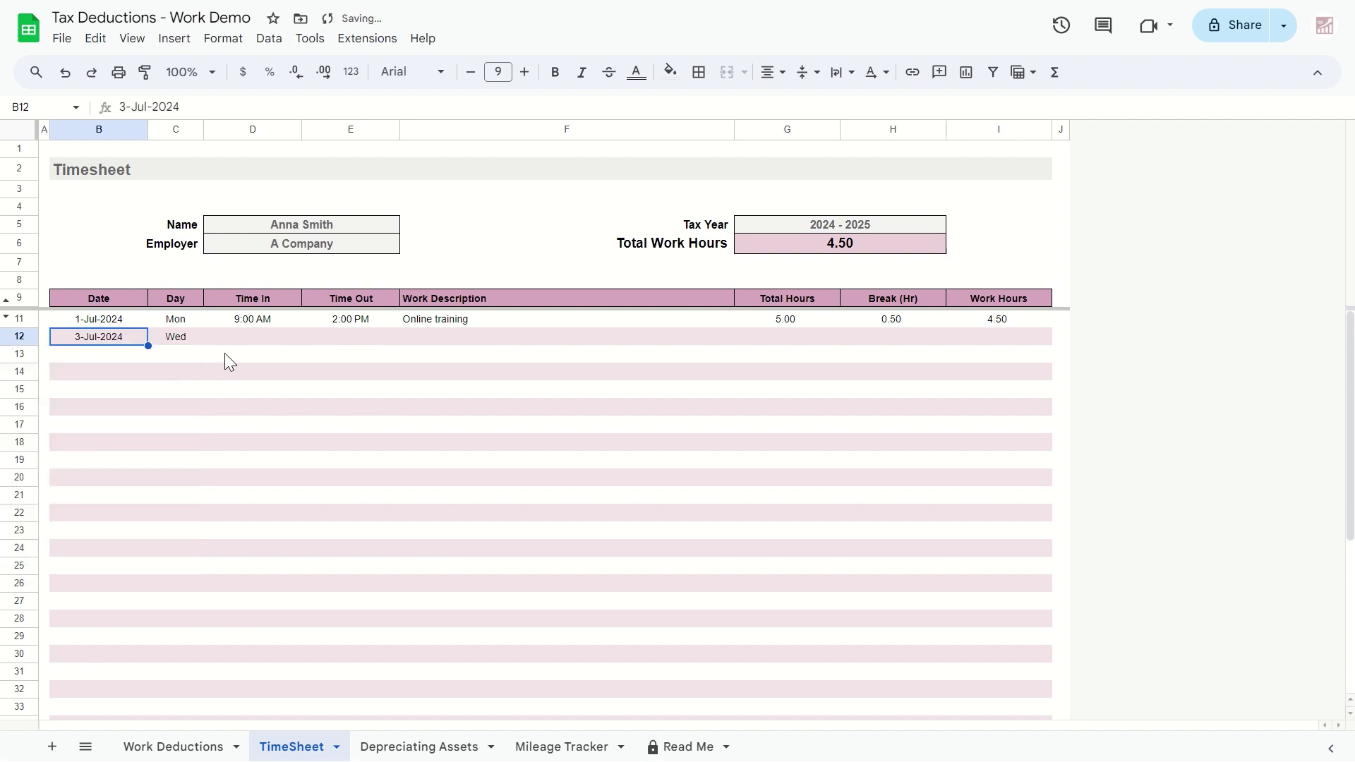
left_click(247, 338)
type("9:00")
key("Tab")
type("2pm")
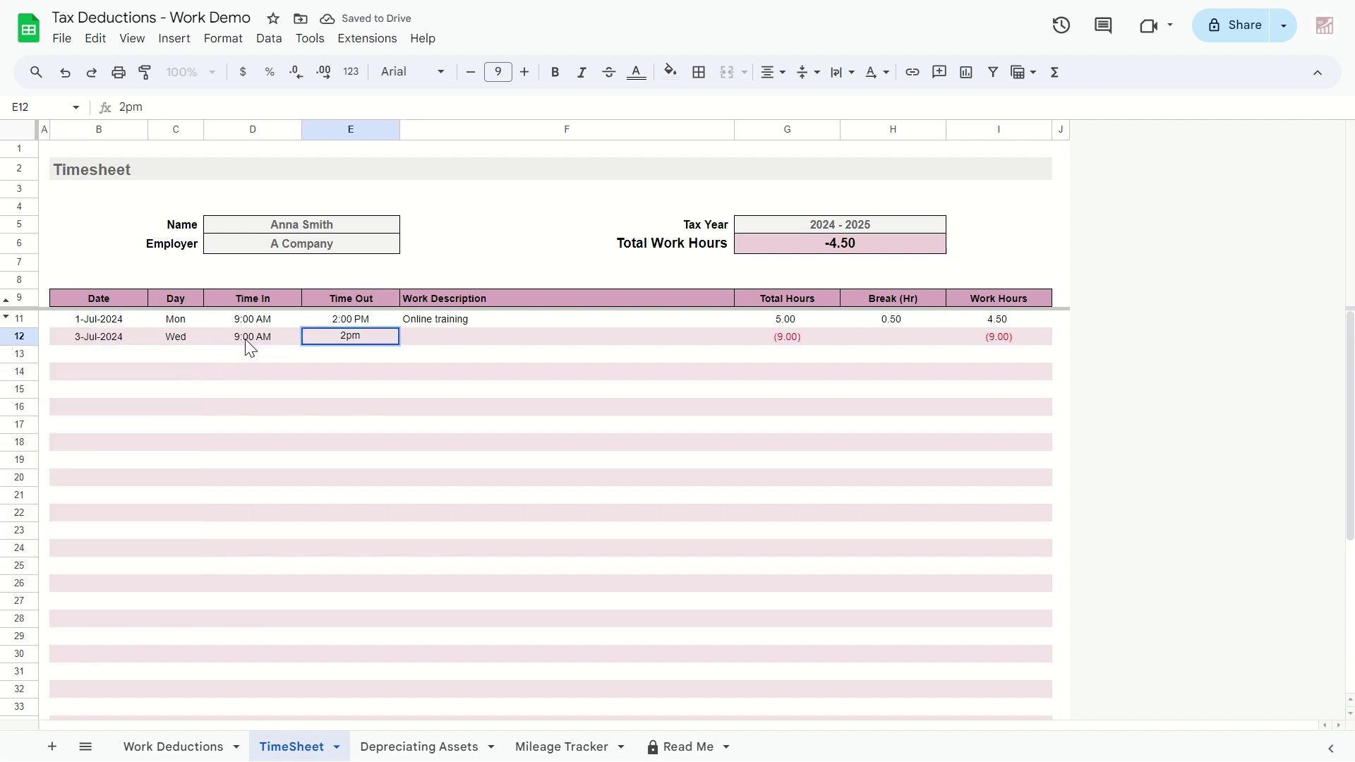
Step: Enter the work description "Online training" and a 0.5 hour break for timesheet row 12
key("Tab")
type("Online training")
key("Tab")
key("Tab")
type("0.5")
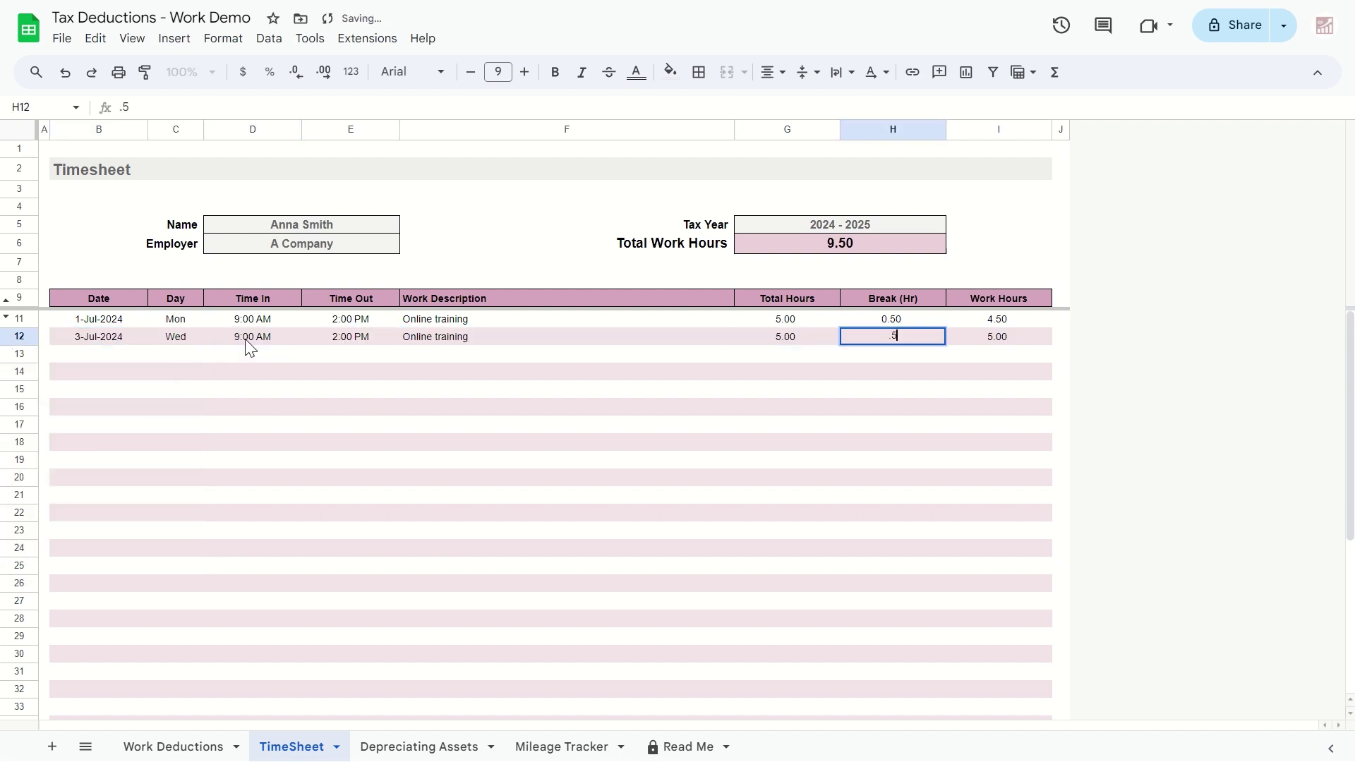
key("Tab")
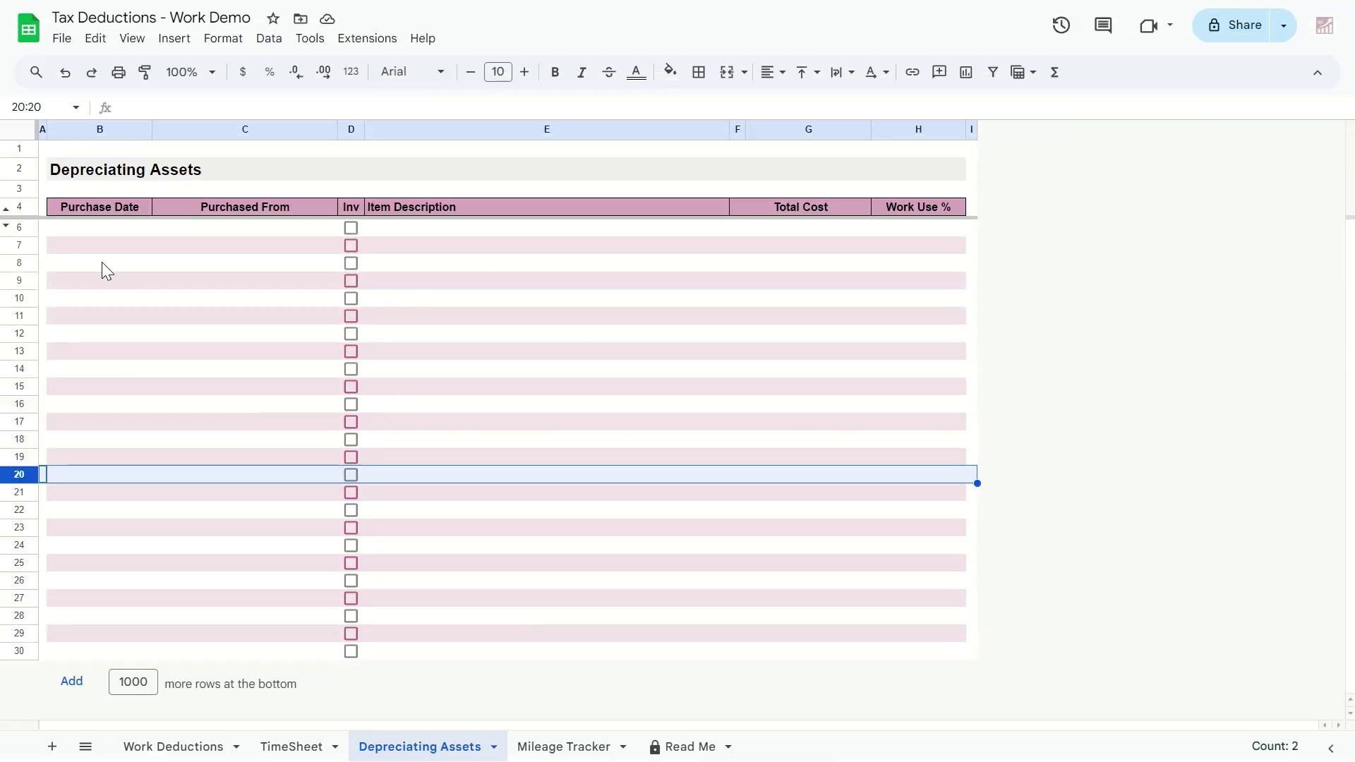
Step: Start a depreciating asset entry in row 6 with purchase date 02-Jul-2024 and JB Hifi as the seller
double_click(99, 228)
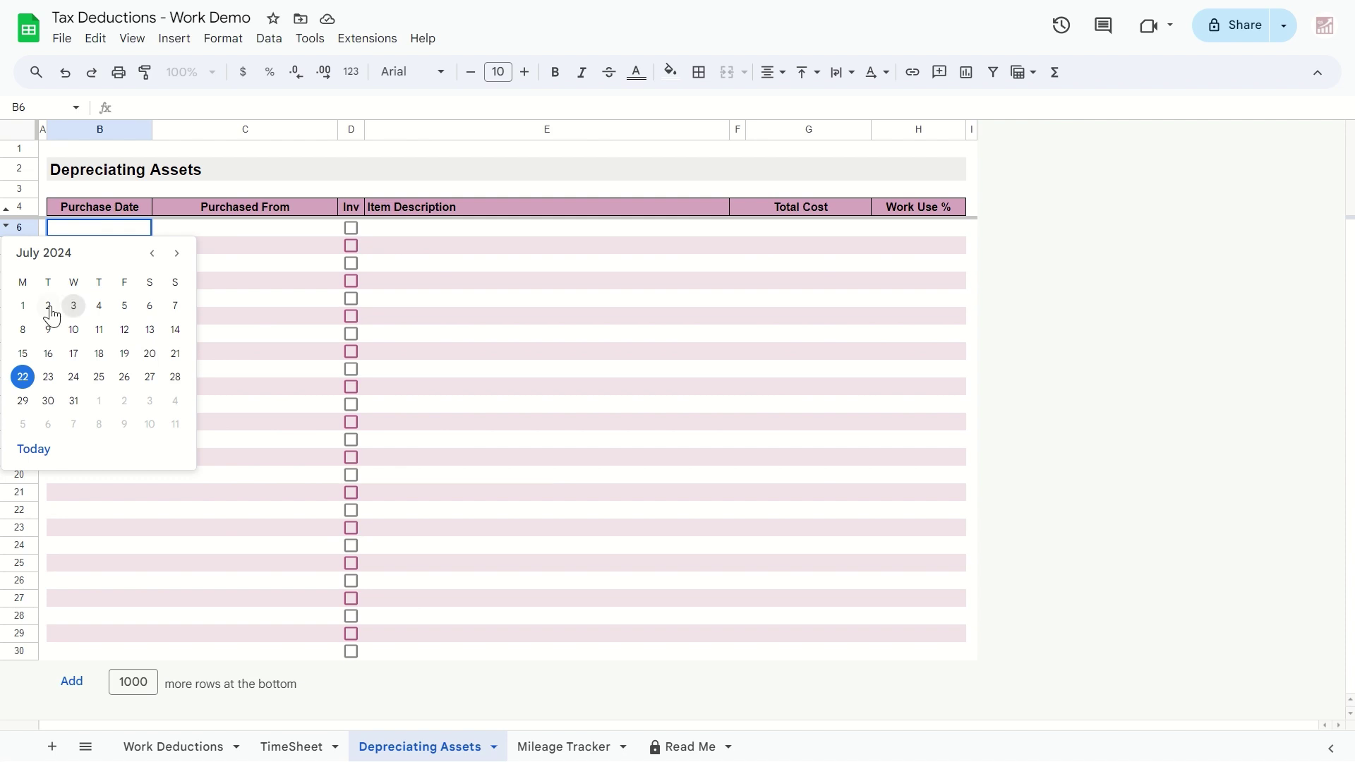
left_click(48, 306)
left_click(212, 232)
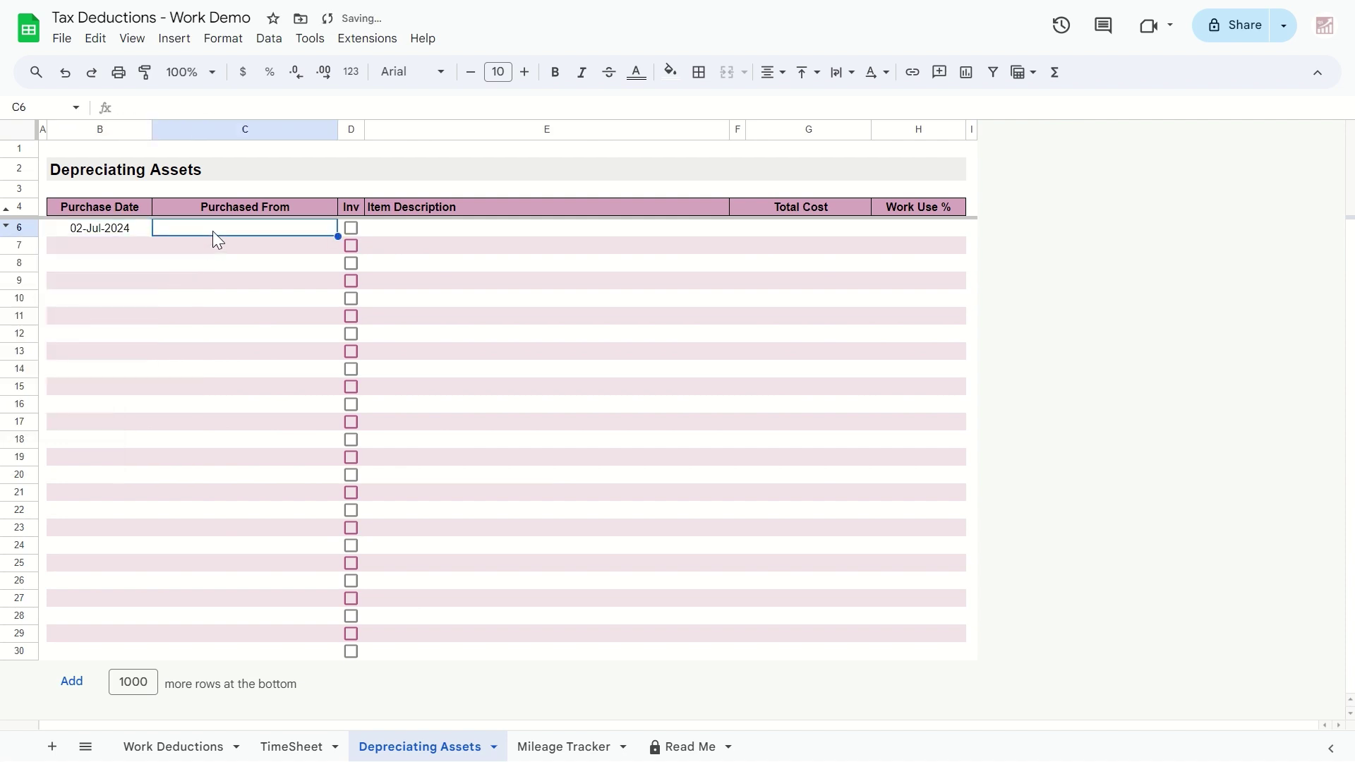
type("O")
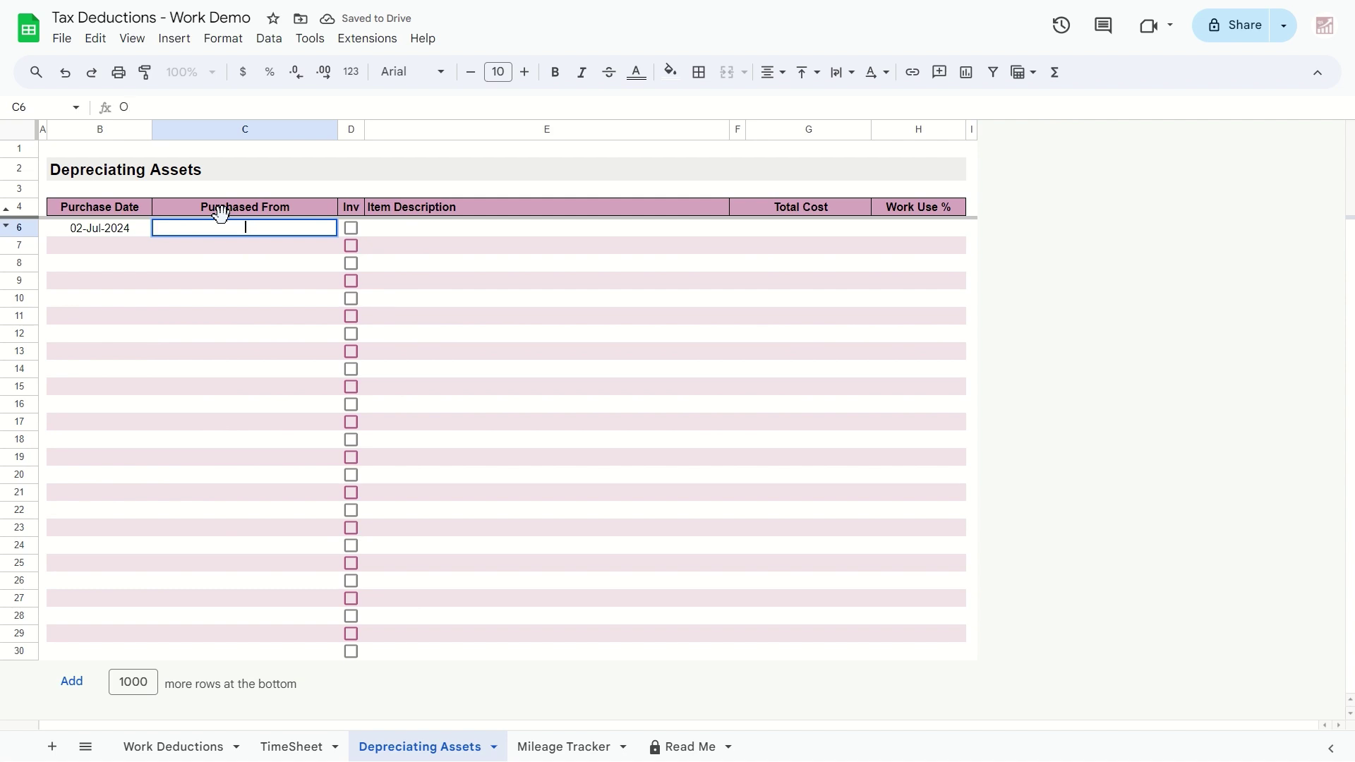
type("fficeJB Hifi")
key("Tab")
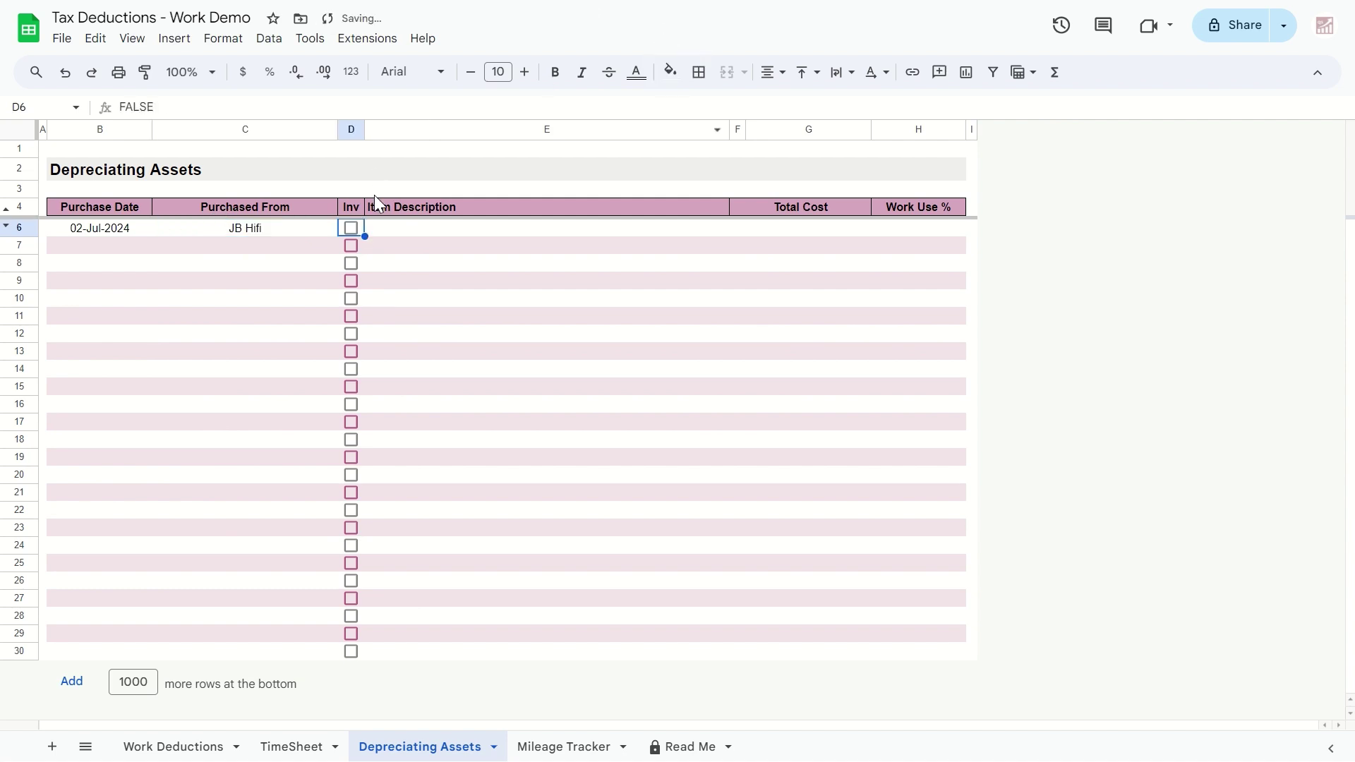
Step: Tick the invoice box for the row 6 asset and describe the item as Laptop
left_click(352, 229)
left_click(379, 230)
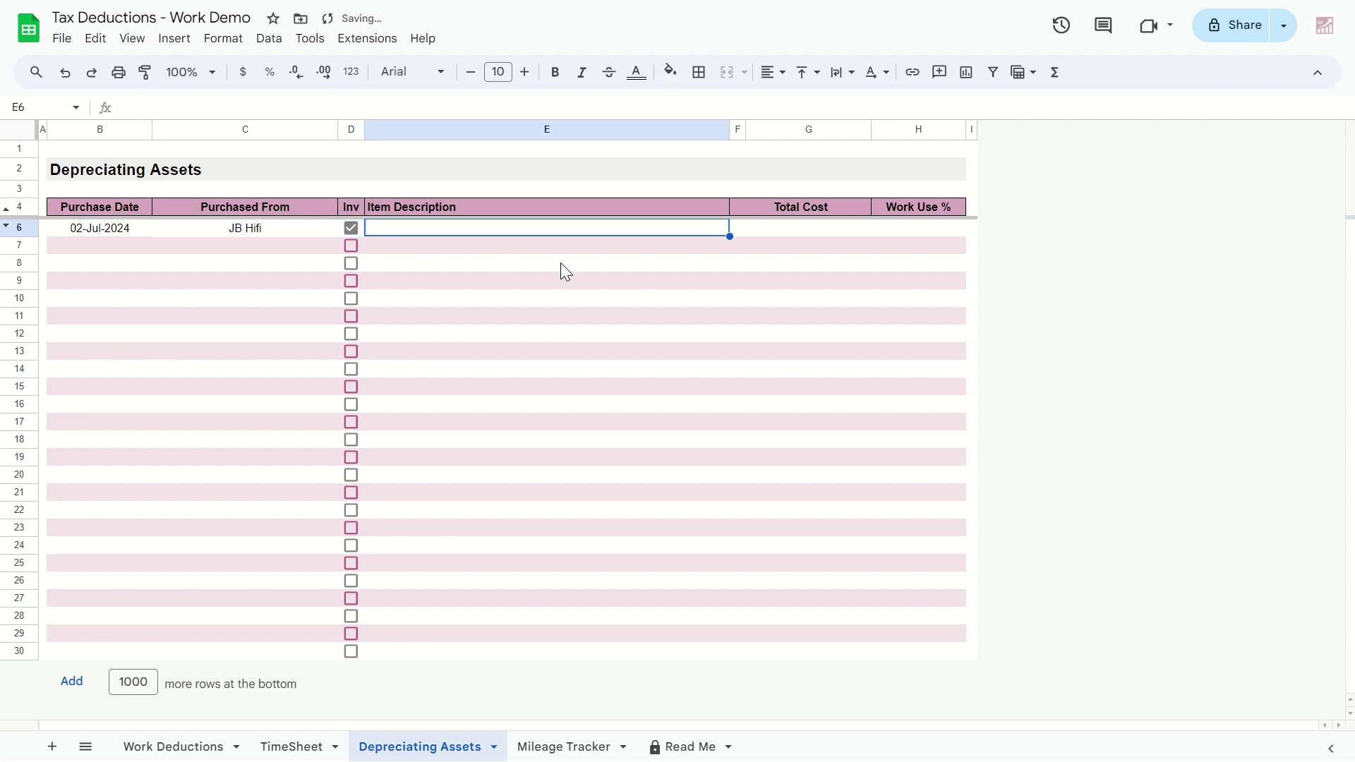
type("Laptop")
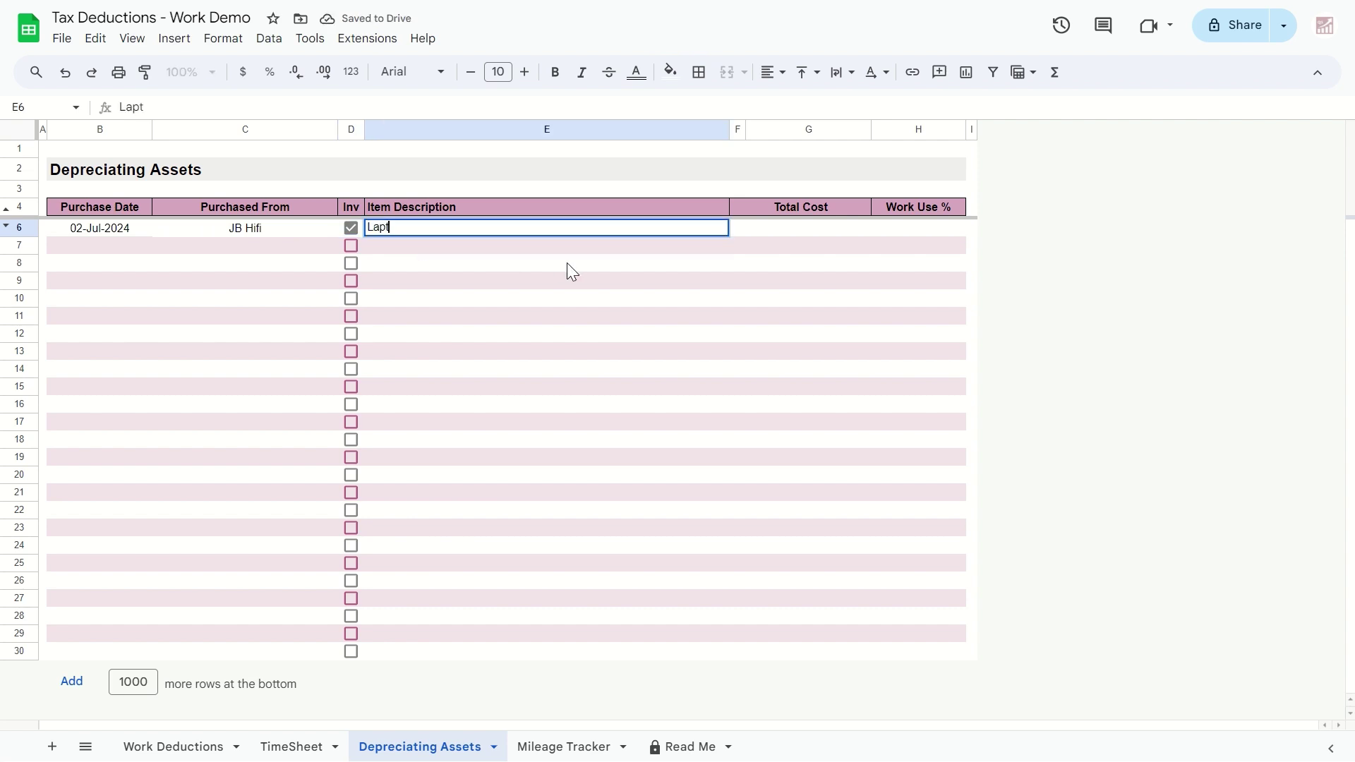
Step: Set the laptop's total cost to 1800 and its work use to 80%
left_click(785, 233)
type("1800")
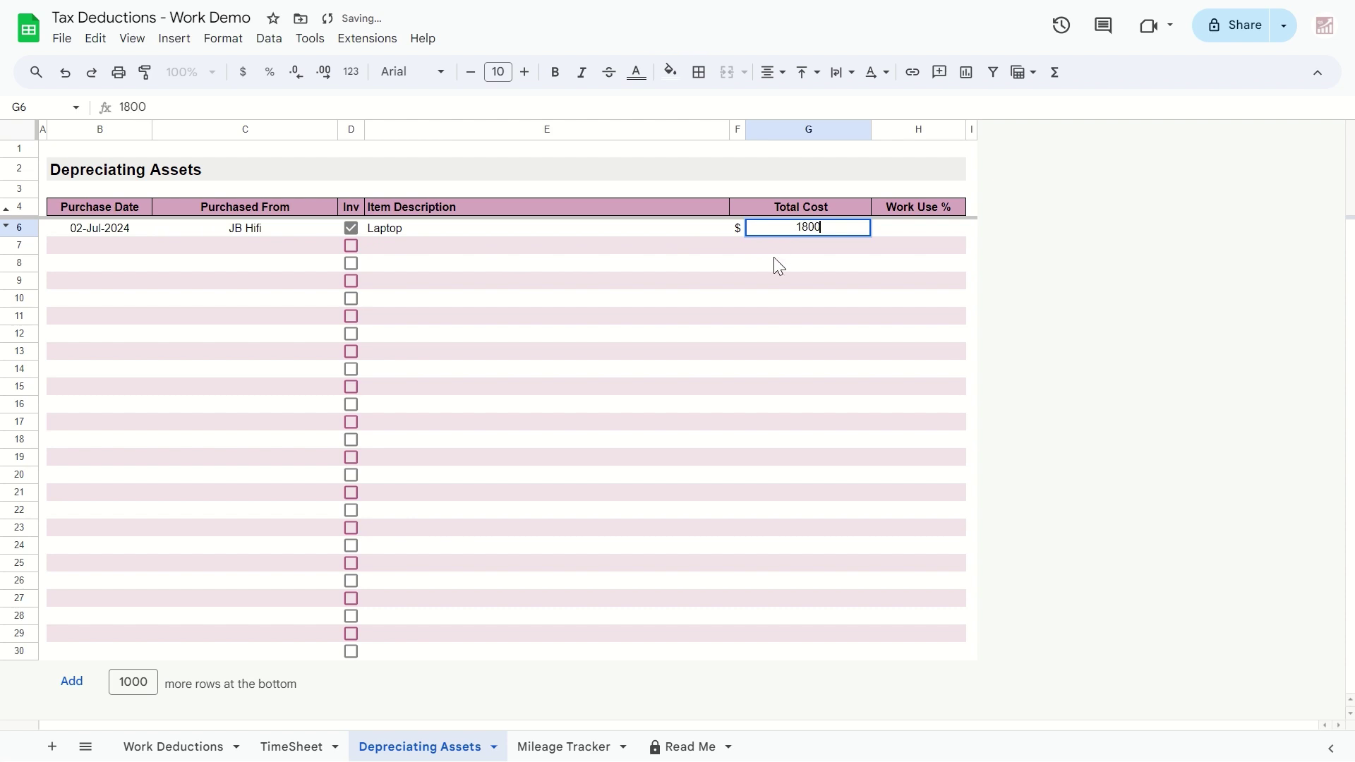
left_click(920, 231)
type("80")
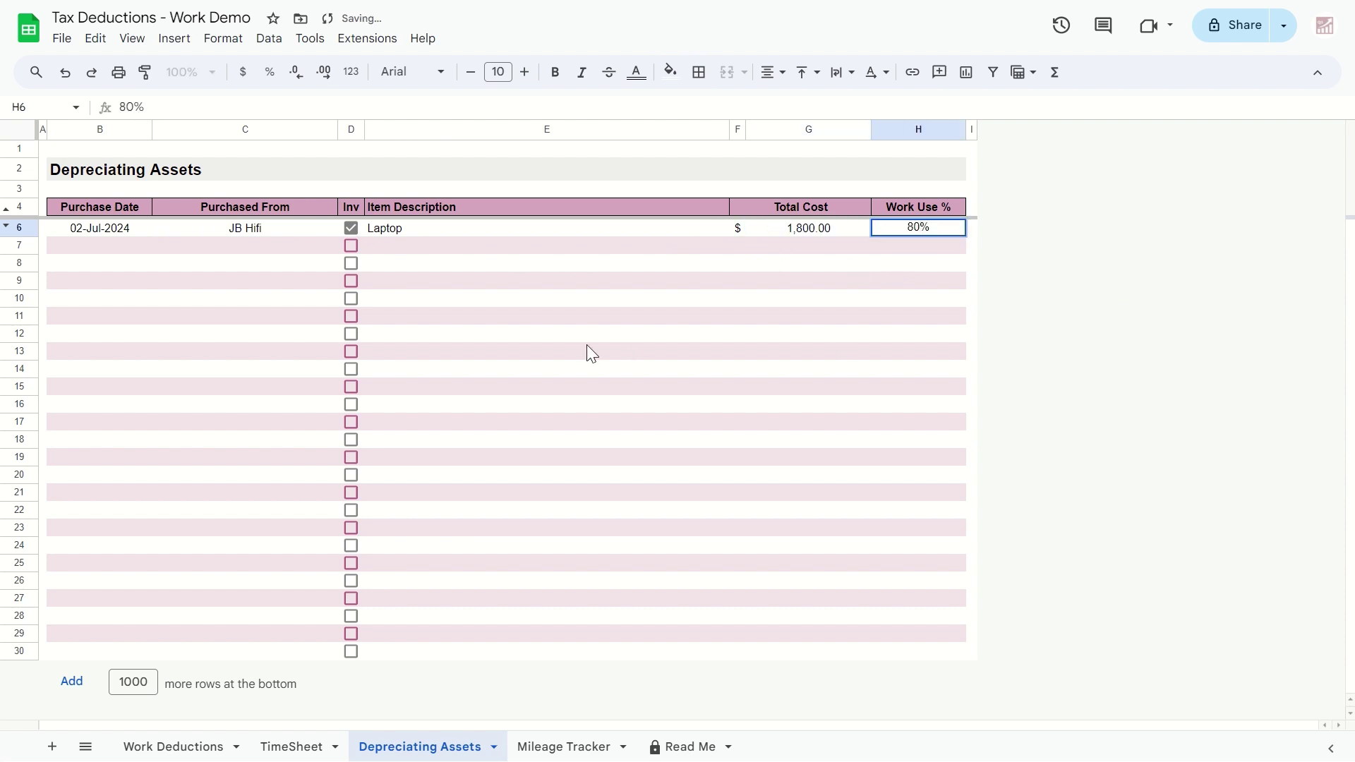
left_click(587, 347)
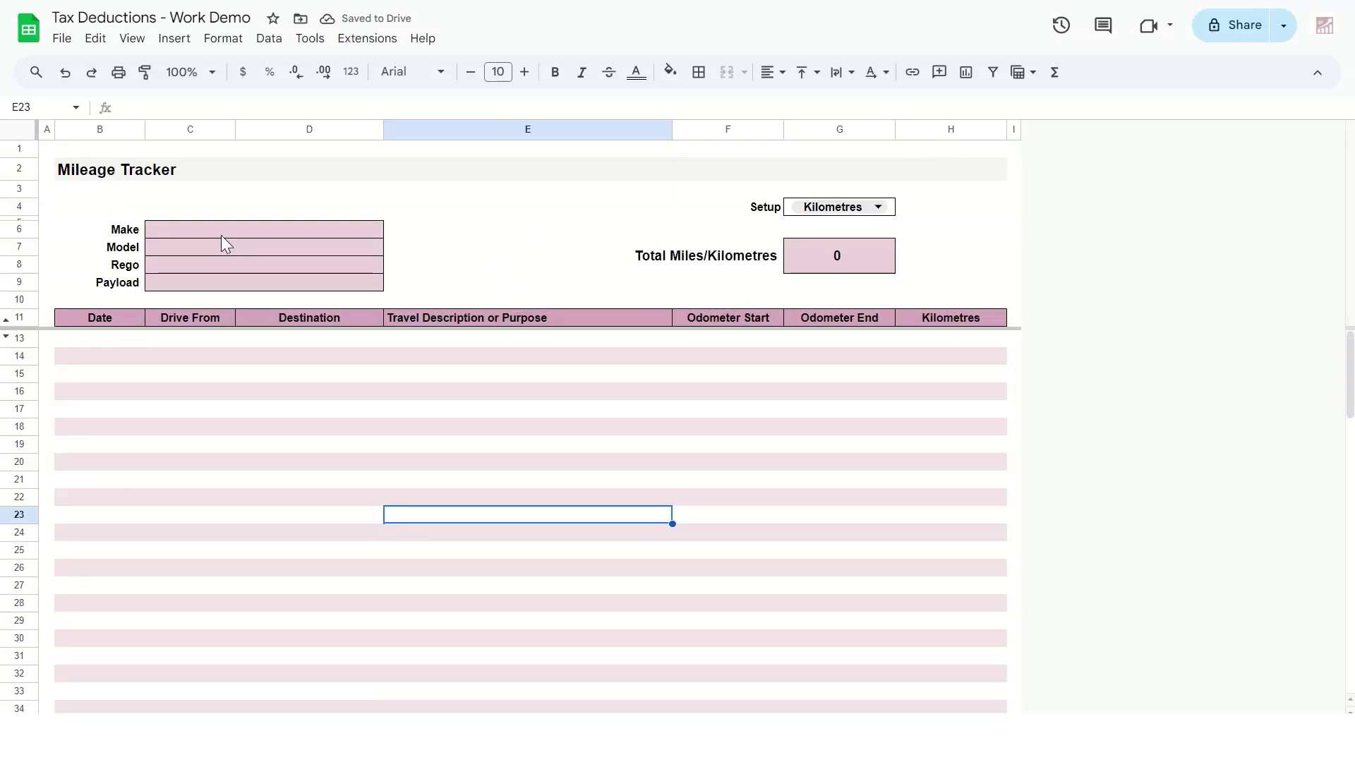
Step: Fill in the Mileage Tracker vehicle details with make Toyota and model Corolla
left_click(222, 235)
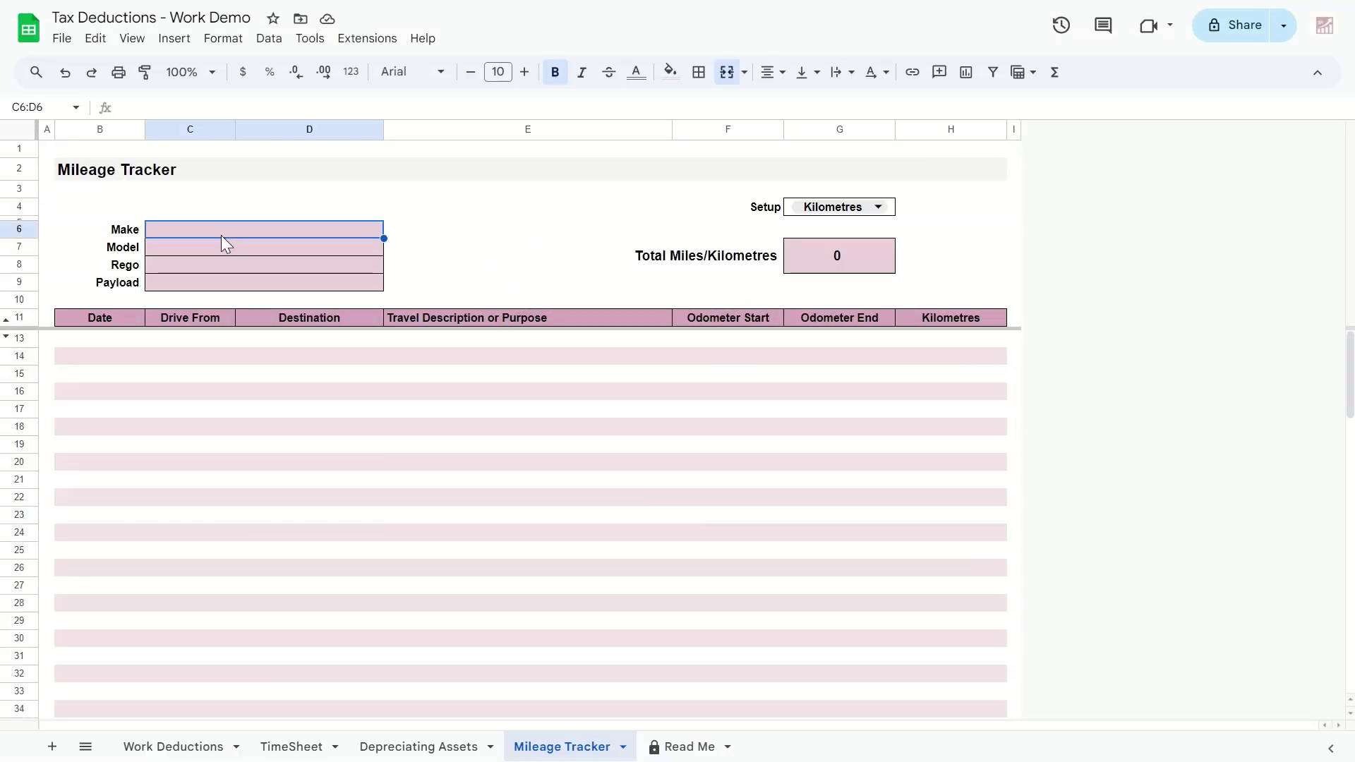
type("Toyota")
key("Tab")
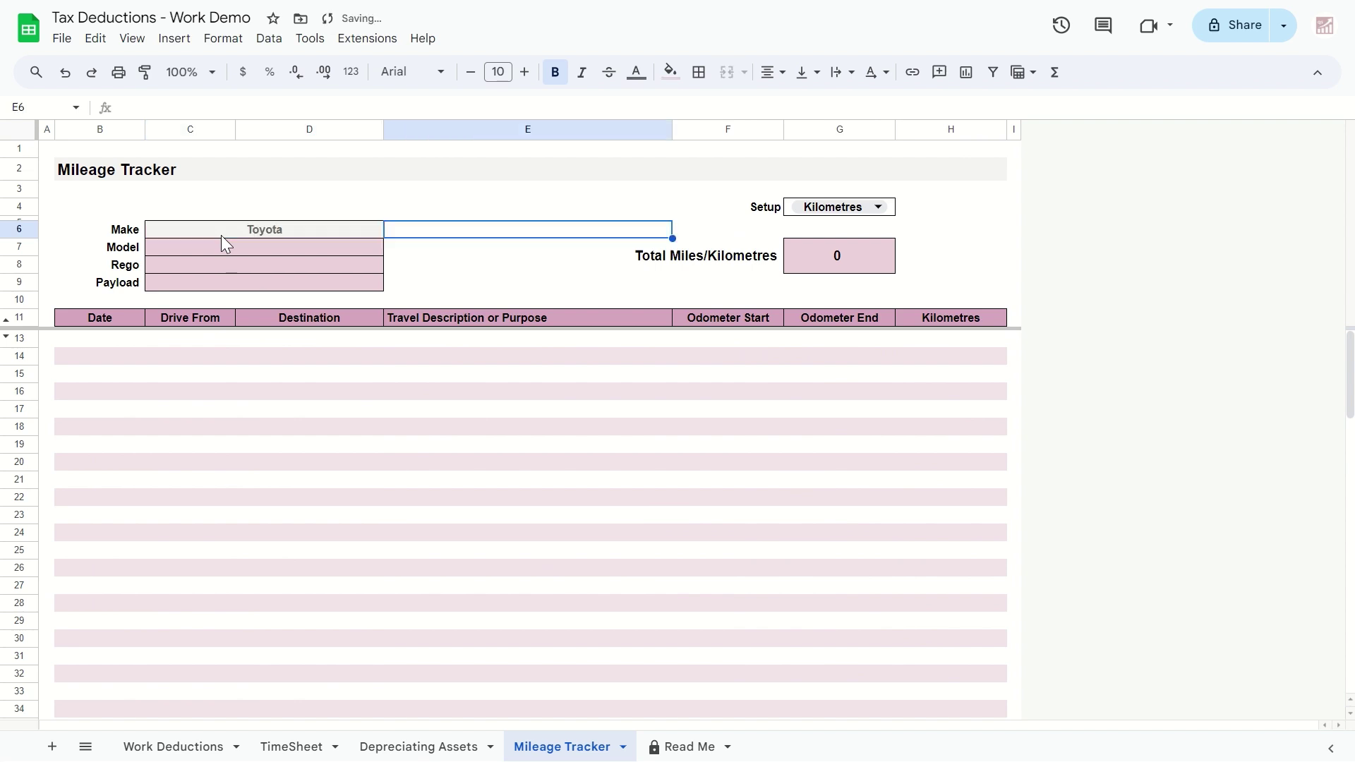
left_click(216, 248)
type("Corolla")
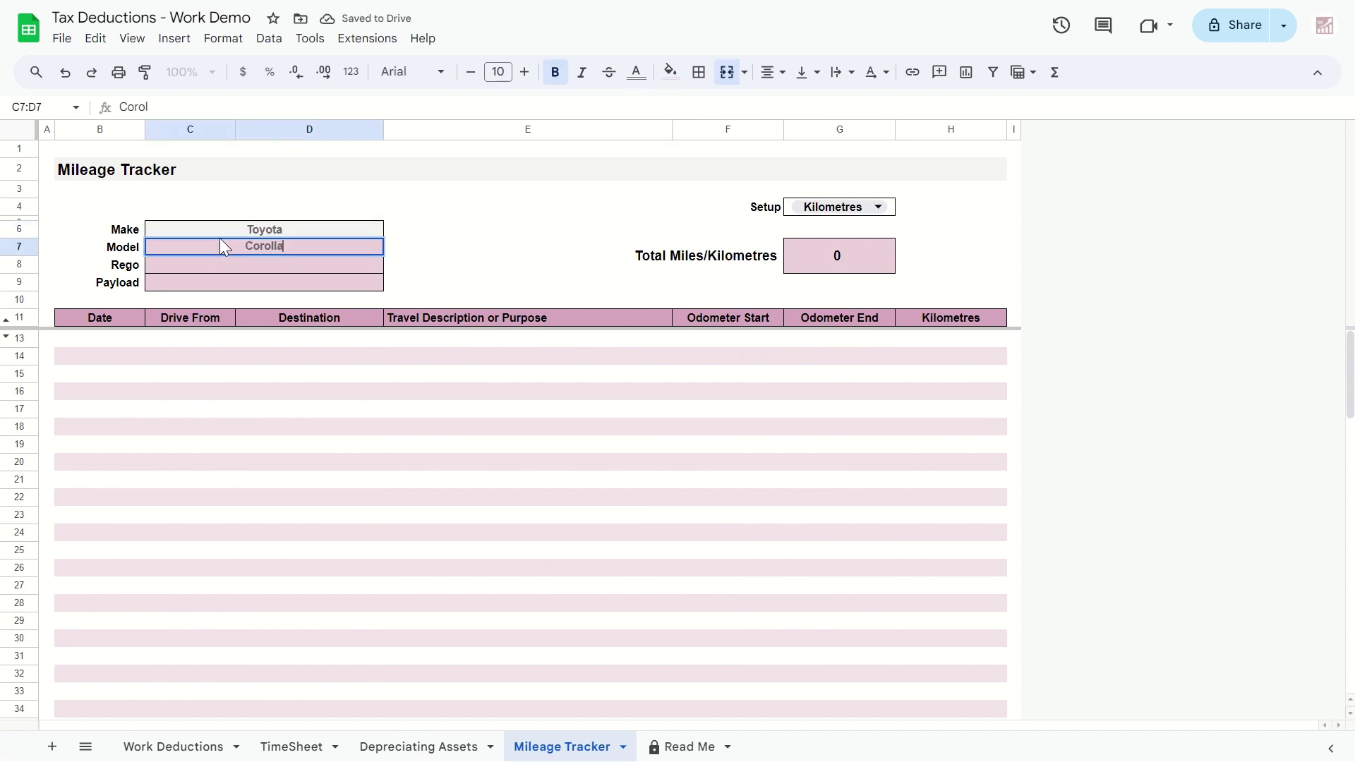
Step: Enter the vehicle's registration number and a payload of 450 in the Mileage Tracker
left_click(231, 261)
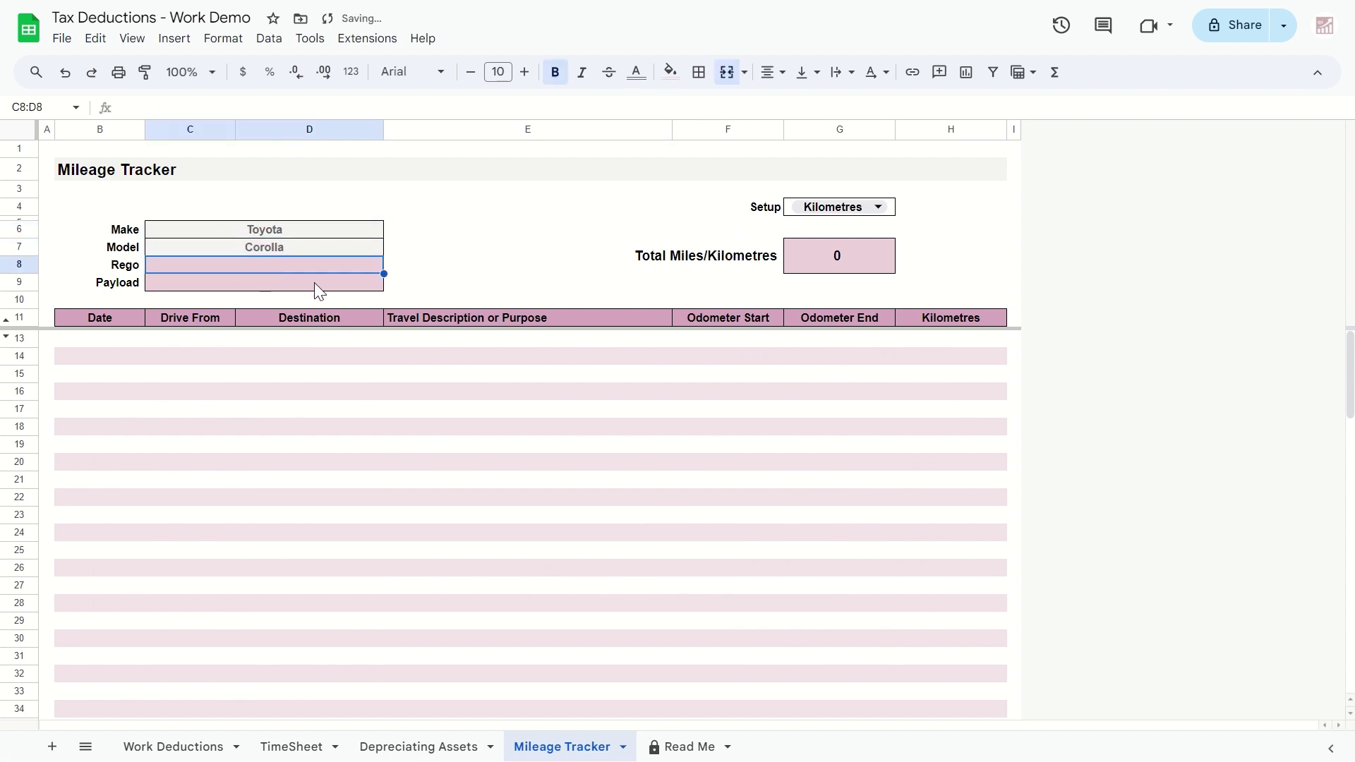
type("ABC123")
left_click(300, 287)
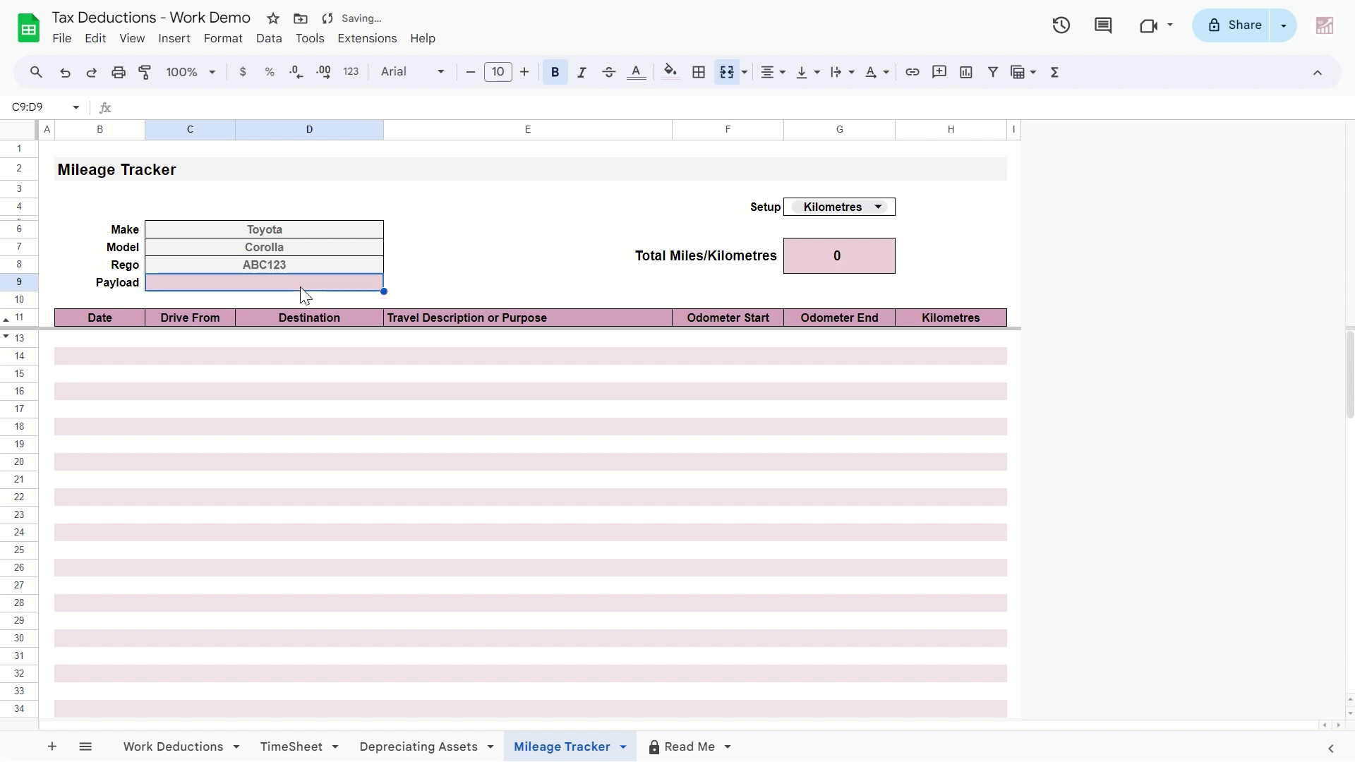
type("450")
left_click(410, 263)
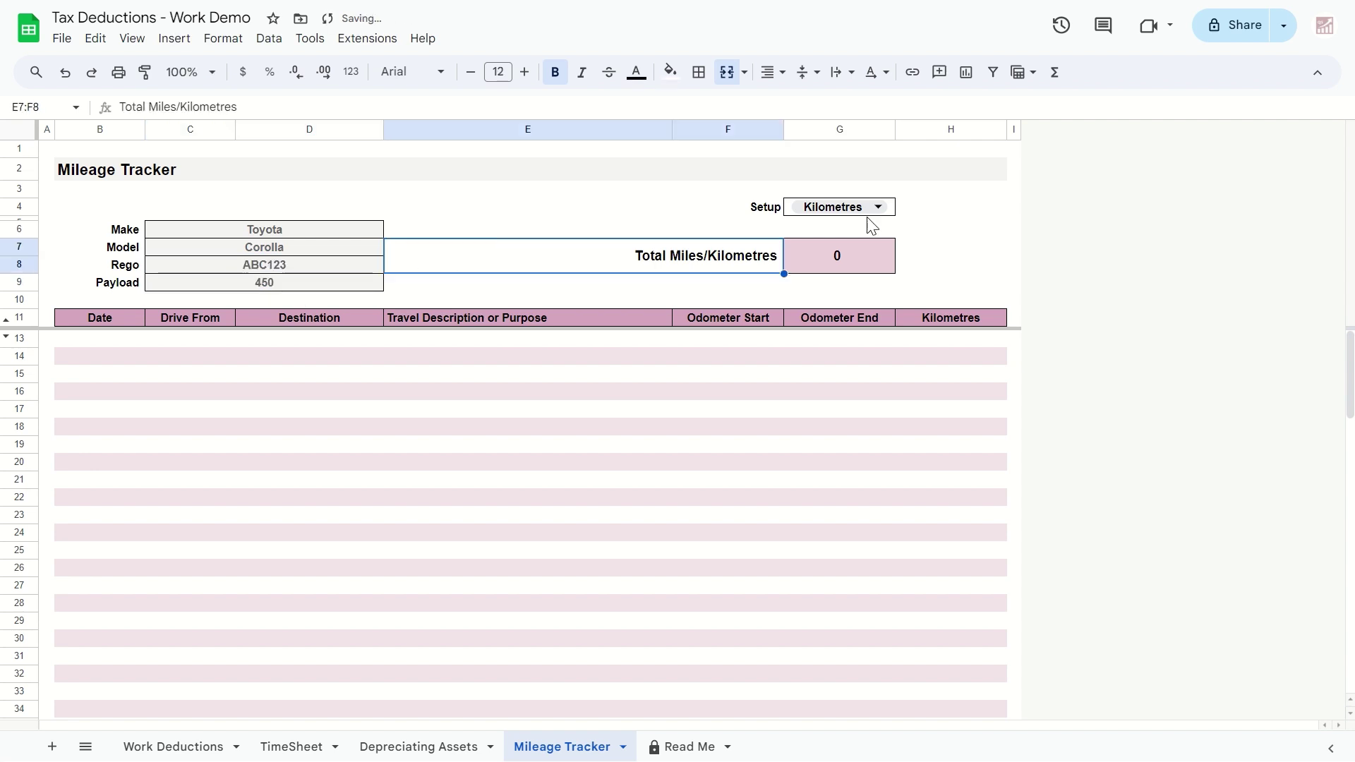
Step: Switch the Mileage Tracker distance unit to Miles and back to Kilometres
left_click(879, 207)
left_click(847, 226)
left_click(876, 208)
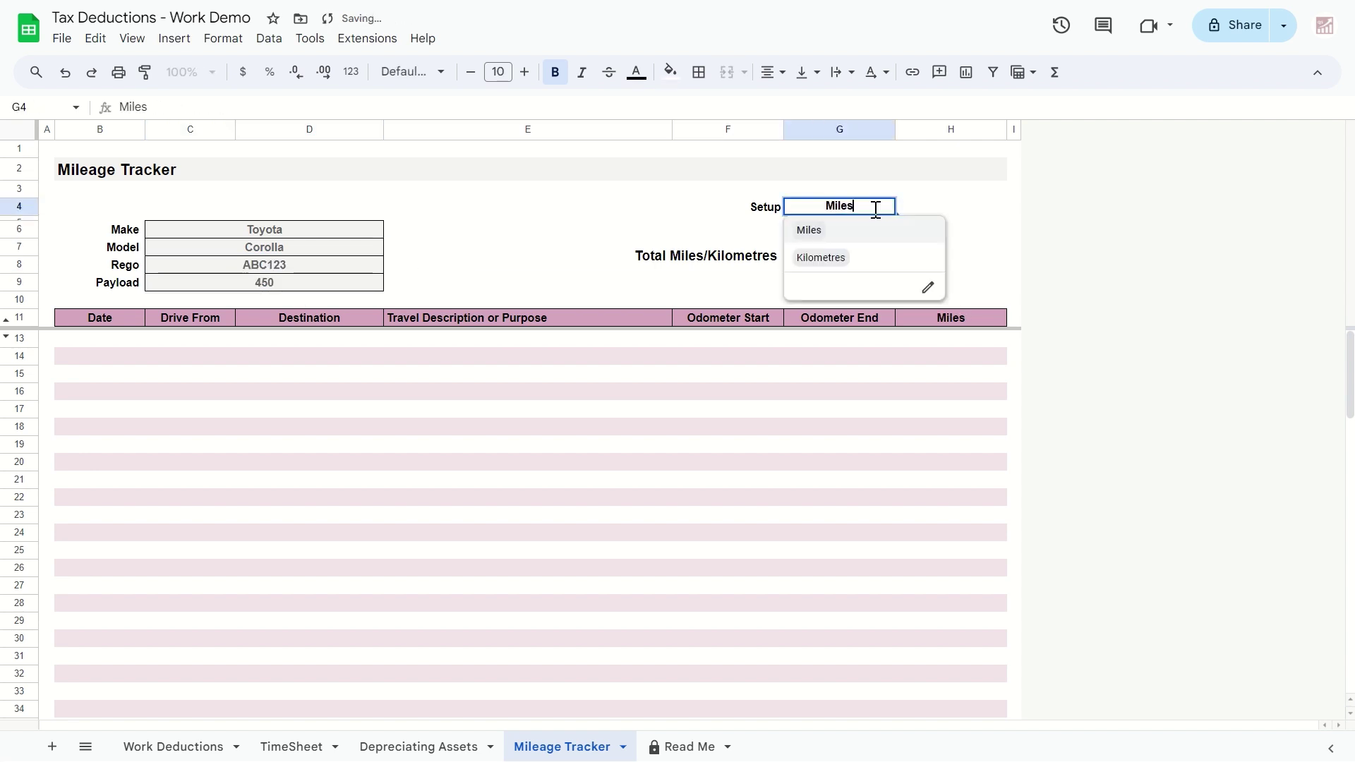
left_click(837, 259)
Step: Start a trip entry in Mileage Tracker row 13 dated 1-Jul-2024, driving from "Syd Office"
double_click(93, 345)
left_click(24, 415)
key("Tab")
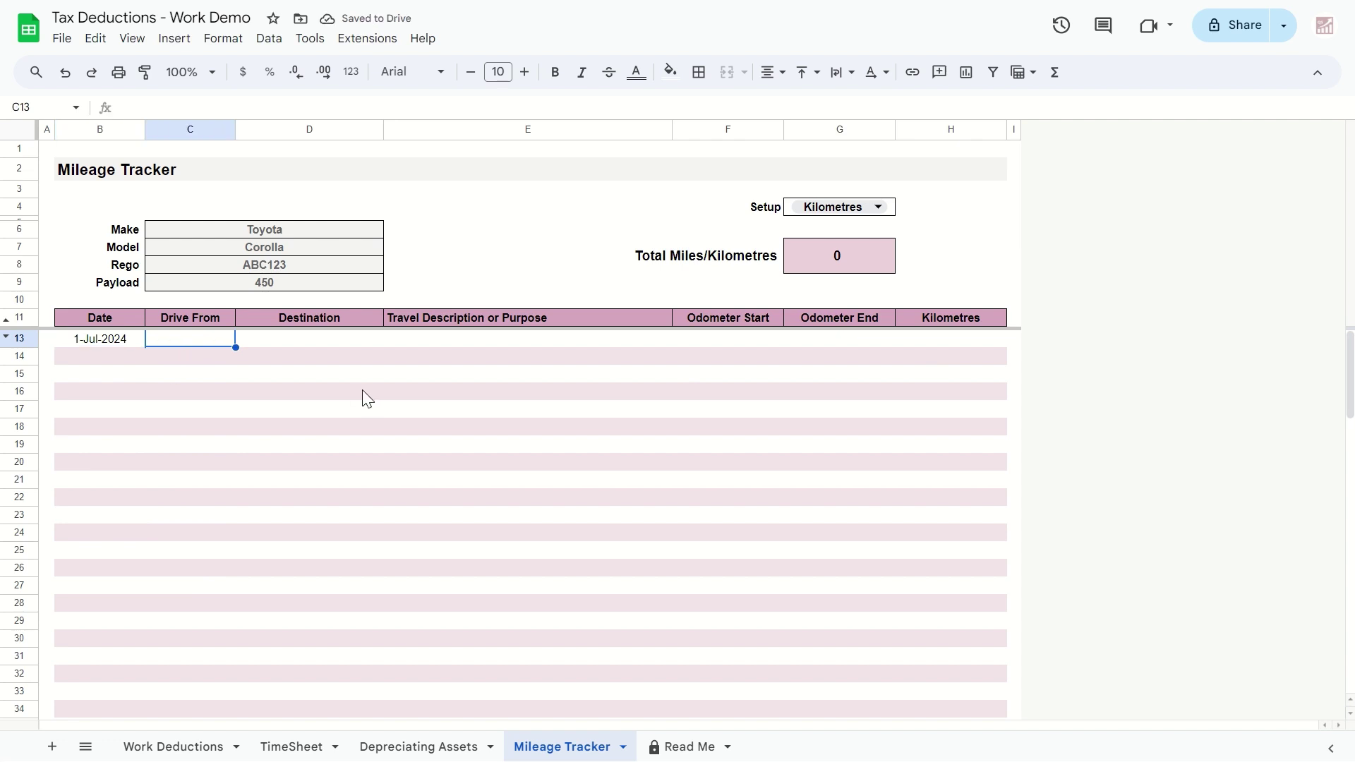
type("Office")
key("Tab")
key("shift+Tab")
key("F2")
key("Home")
type("Syd")
key("Tab")
Step: Set the row 13 trip's destination to Narellan and its purpose to "Meet client A"
type("Narellan")
key("Tab")
type("Meet client A")
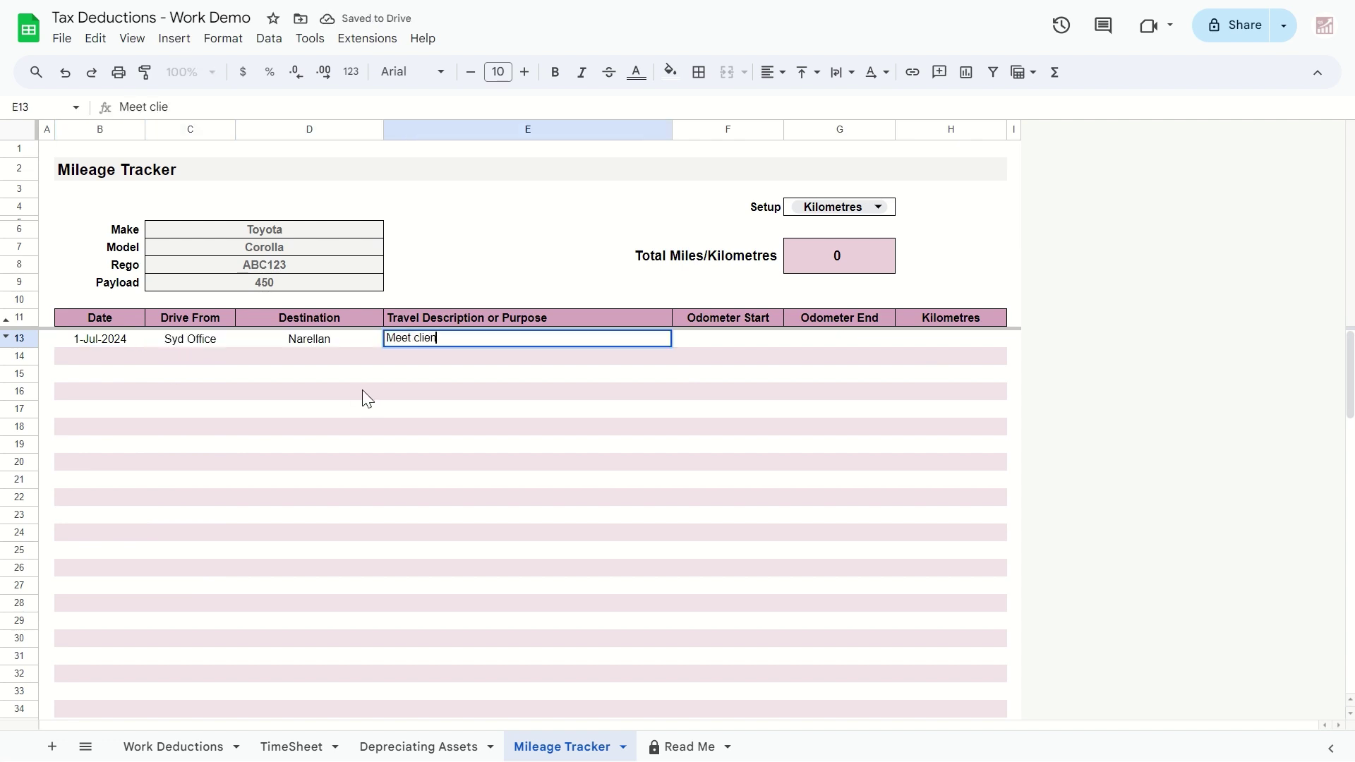
Step: Enter the row 13 trip's odometer start of 5000 and odometer end of 5550
key("Tab")
type("5000")
key("Tab")
type("550")
key("Tab")
key("shift+Tab")
key("F2")
key("Home")
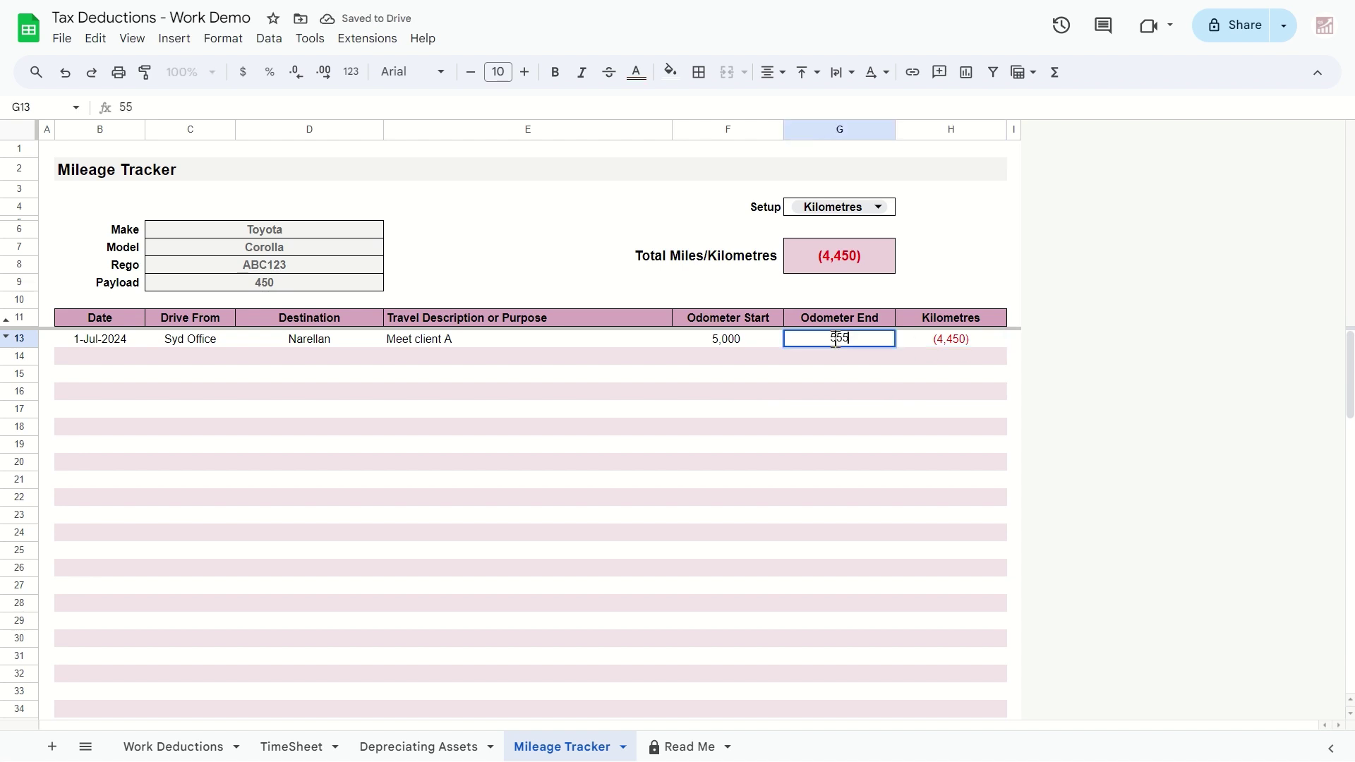
type("5")
left_click(777, 395)
Step: Start a second trip in row 14 dated 3-Jul-2024, driving from "Syd Office"
double_click(100, 356)
left_click(74, 434)
key("Tab")
type("S")
key("Tab")
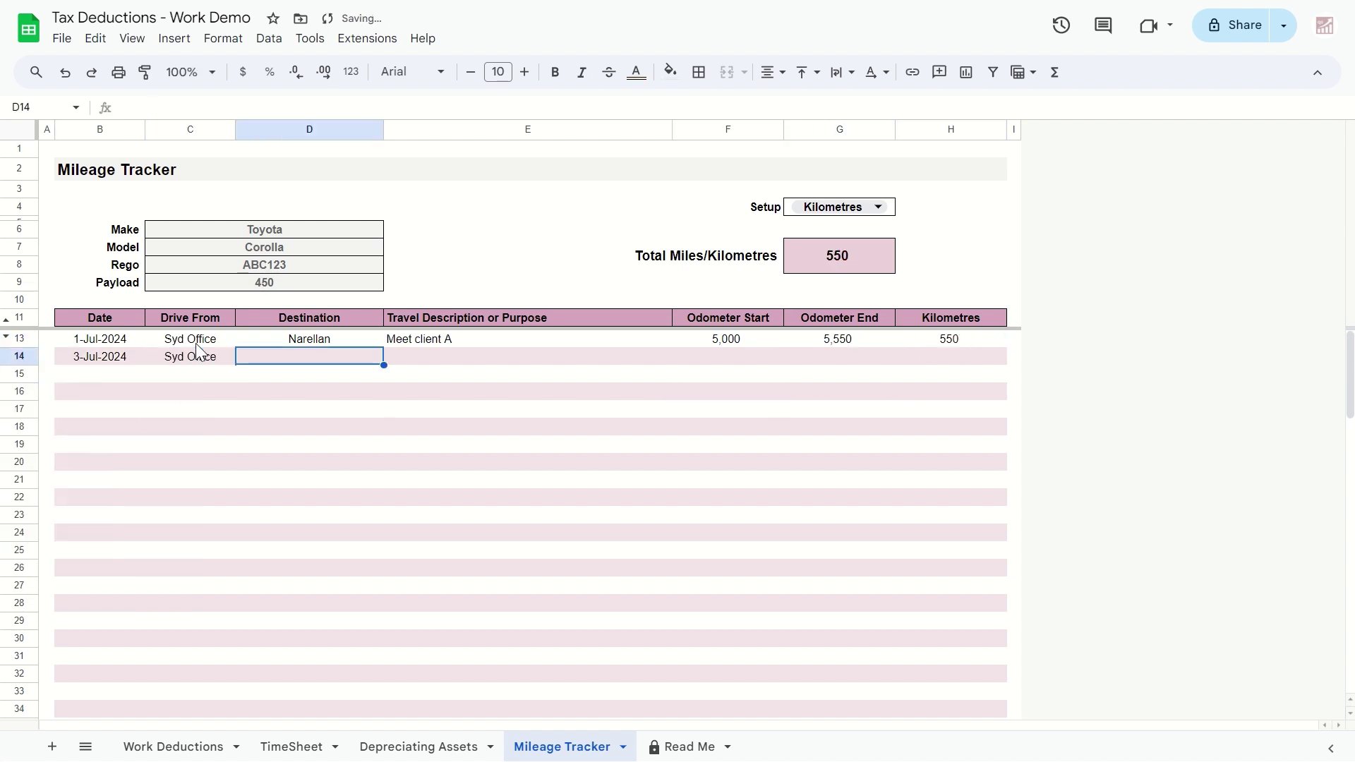
Step: Set the row 14 trip's destination to "Casula Office" and its purpose to "Travel in between offices"
type("Casula Office")
key("Tab")
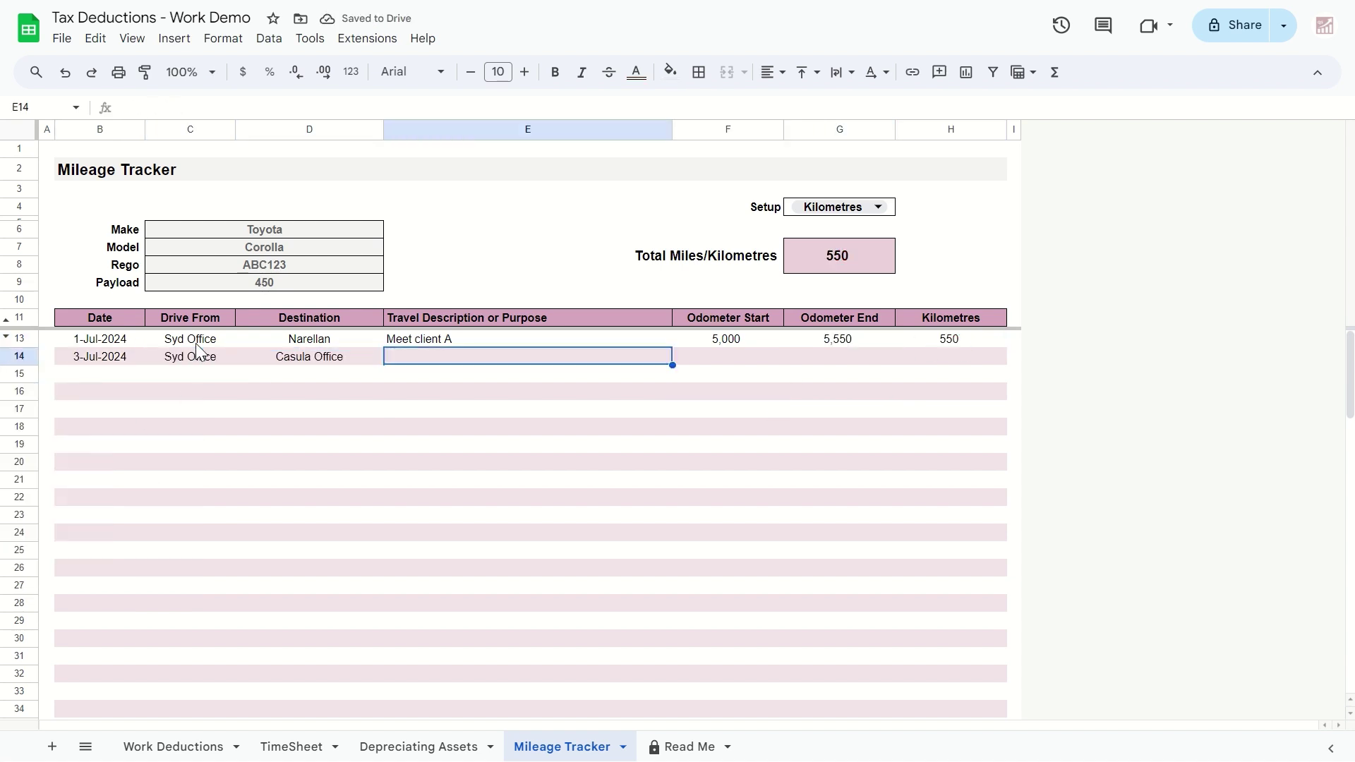
type("Travel in between offices")
key("Tab")
left_click(548, 360)
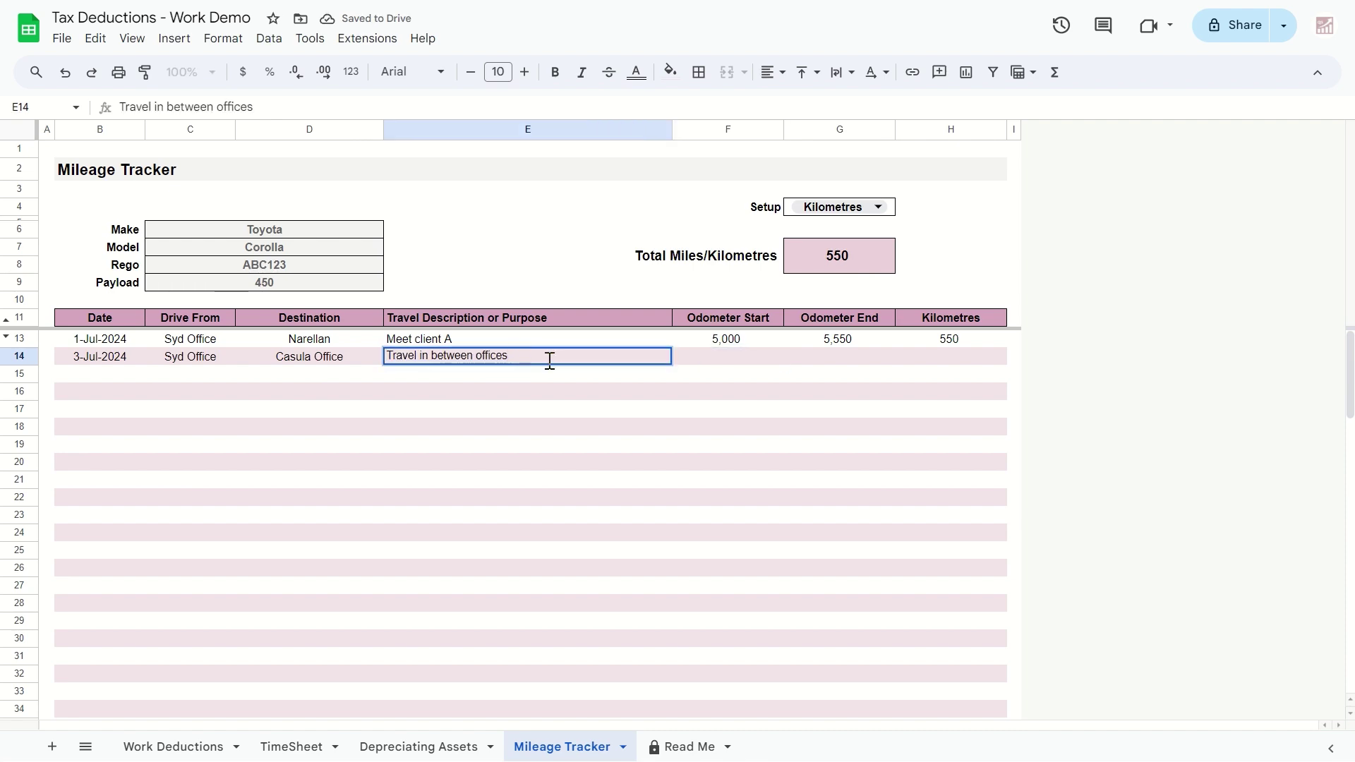
Step: Enter an odometer start of 5000 for the row 14 trip and begin its odometer end reading
left_click(750, 368)
type("5000")
key("Tab")
type("5")
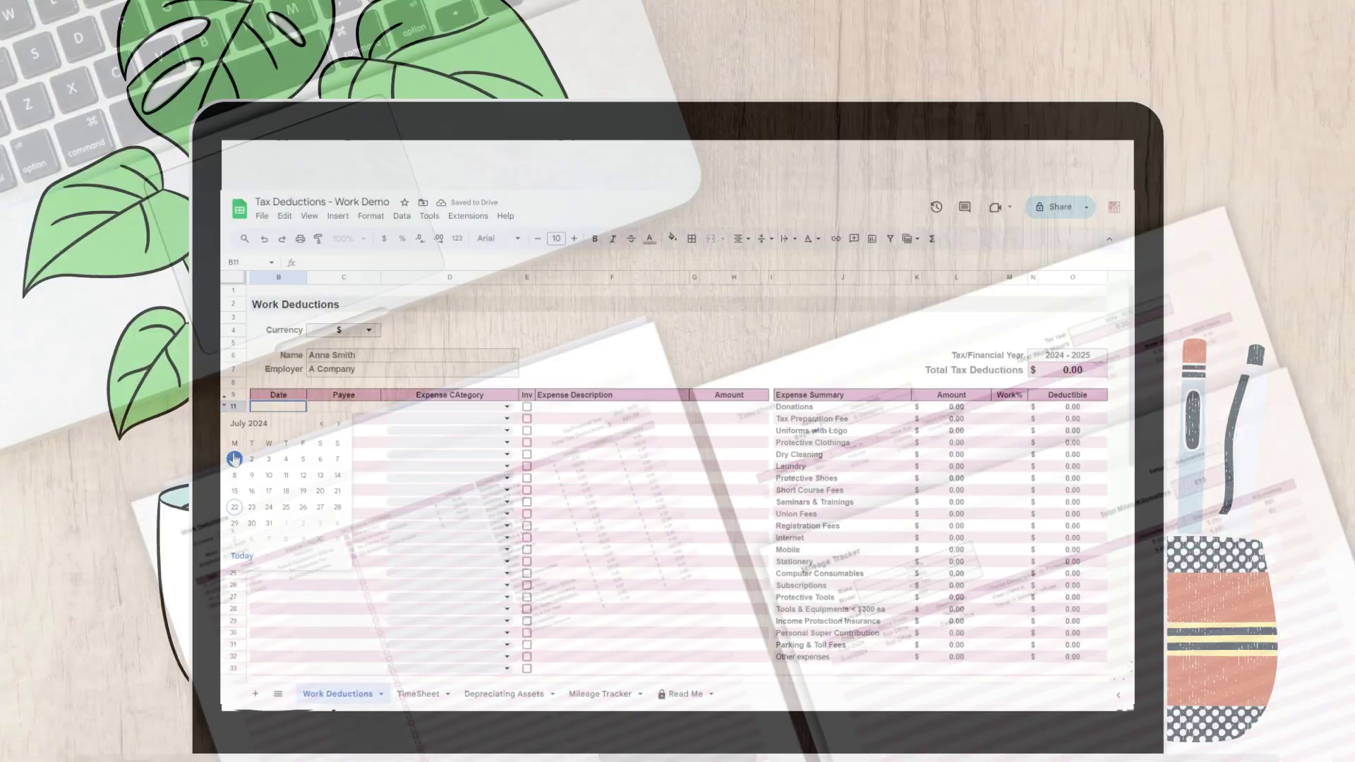
Step: Set Work Deductions row 11 to payee Officeworks and category Stationery, and tick its invoice box
type("Officeworks")
key("Tab")
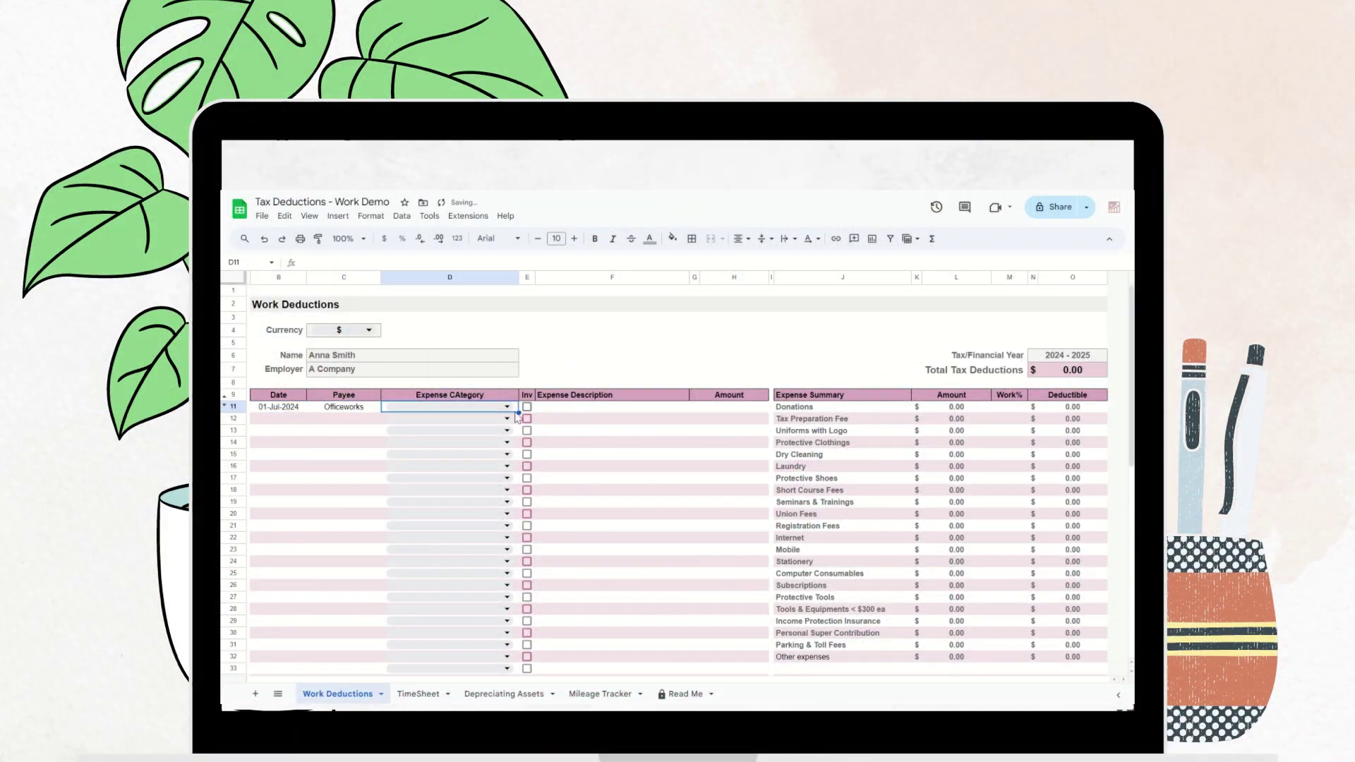
left_click(450, 406)
left_click(449, 590)
key("Tab")
key("space")
key("Tab")
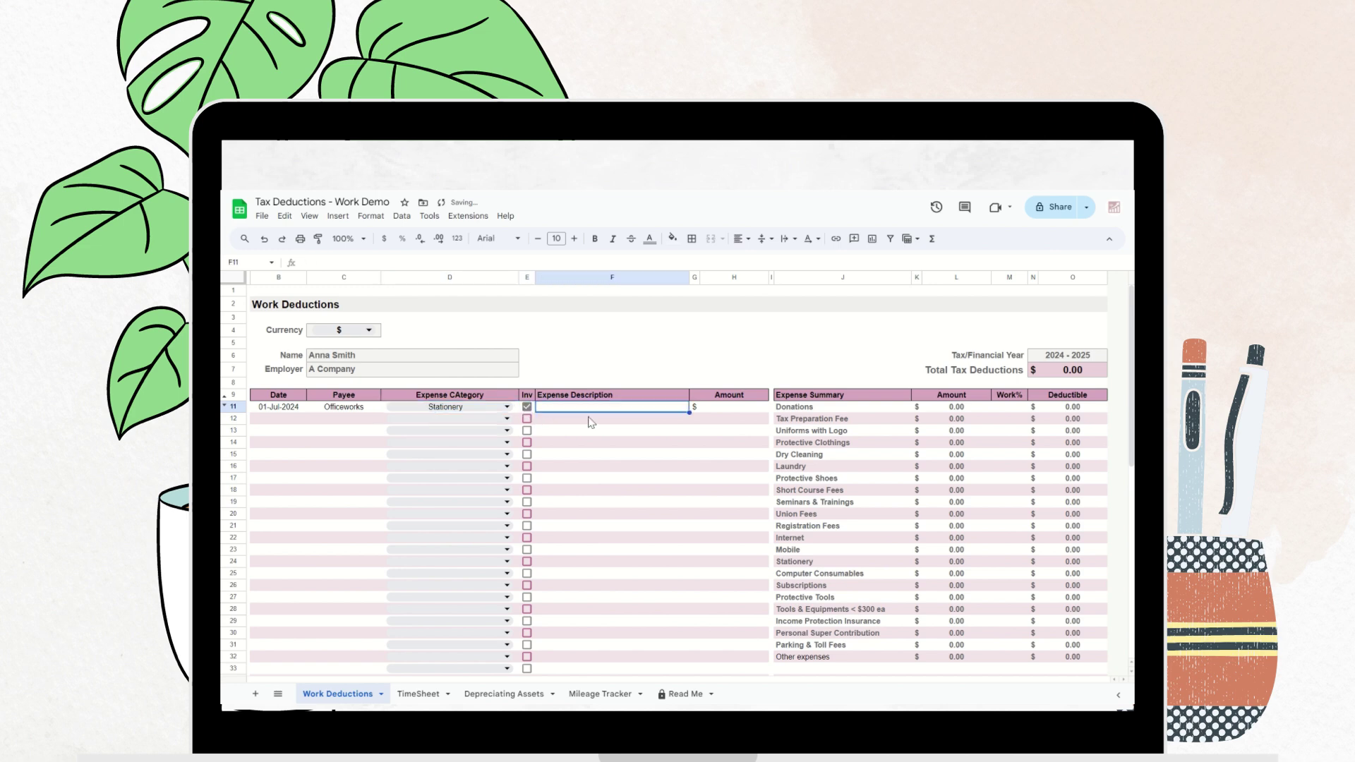
Step: Enter the expense description "Pens and diary" and an amount of 50 in row 11
type("Pens and diary")
key("Tab")
type("50")
key("Return")
Step: Copy the date 01-Jul-2024 and the payee Officeworks from row 11 into row 12
left_click(277, 419)
key("ctrl+d")
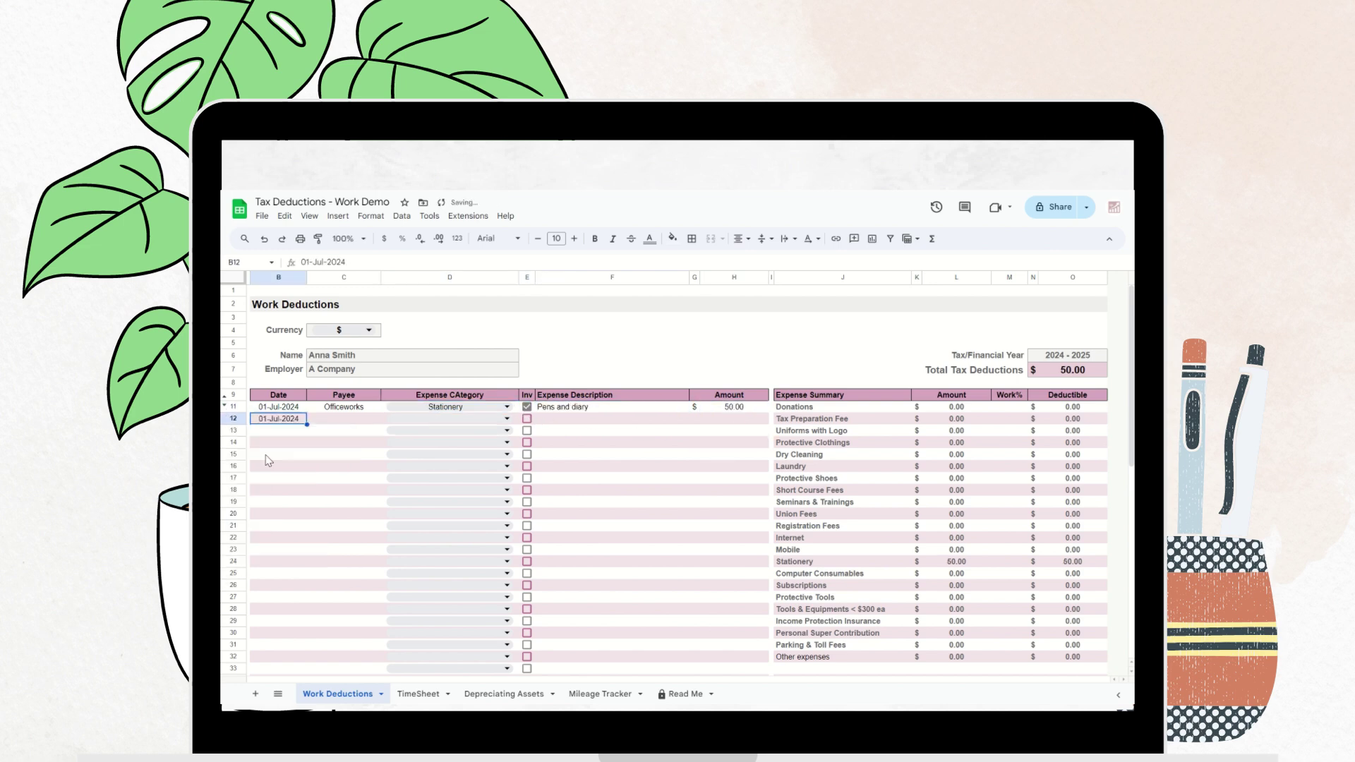
key("Tab")
key("ctrl+d")
key("Tab")
Step: Set row 12's expense category to "Tools & Equipments < $300 ea" and tick its invoice box
left_click(450, 419)
scroll(431, 565, "down", 3)
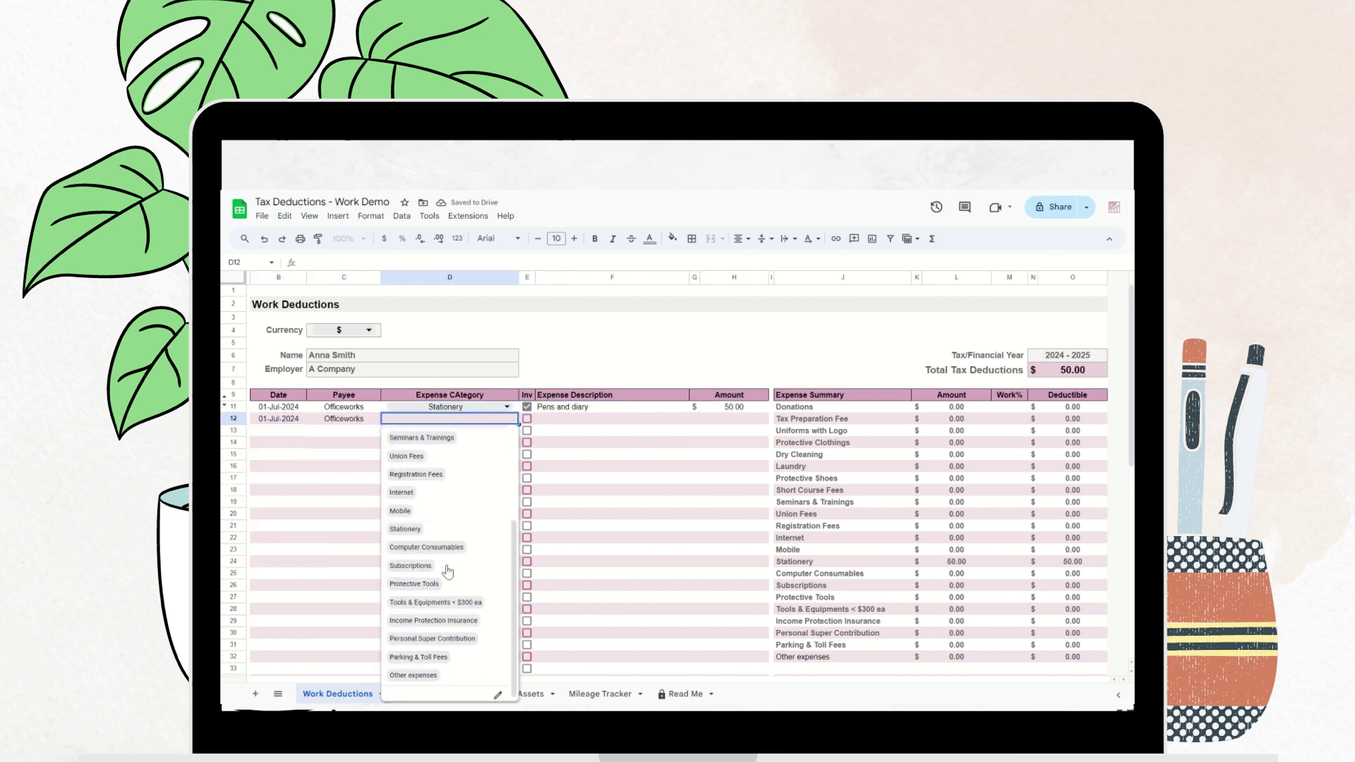
left_click(429, 604)
key("Tab")
key("space")
key("Tab")
Step: Enter the description "Printer for workinf from home" and an amount of 299 in row 12
type("Printer for")
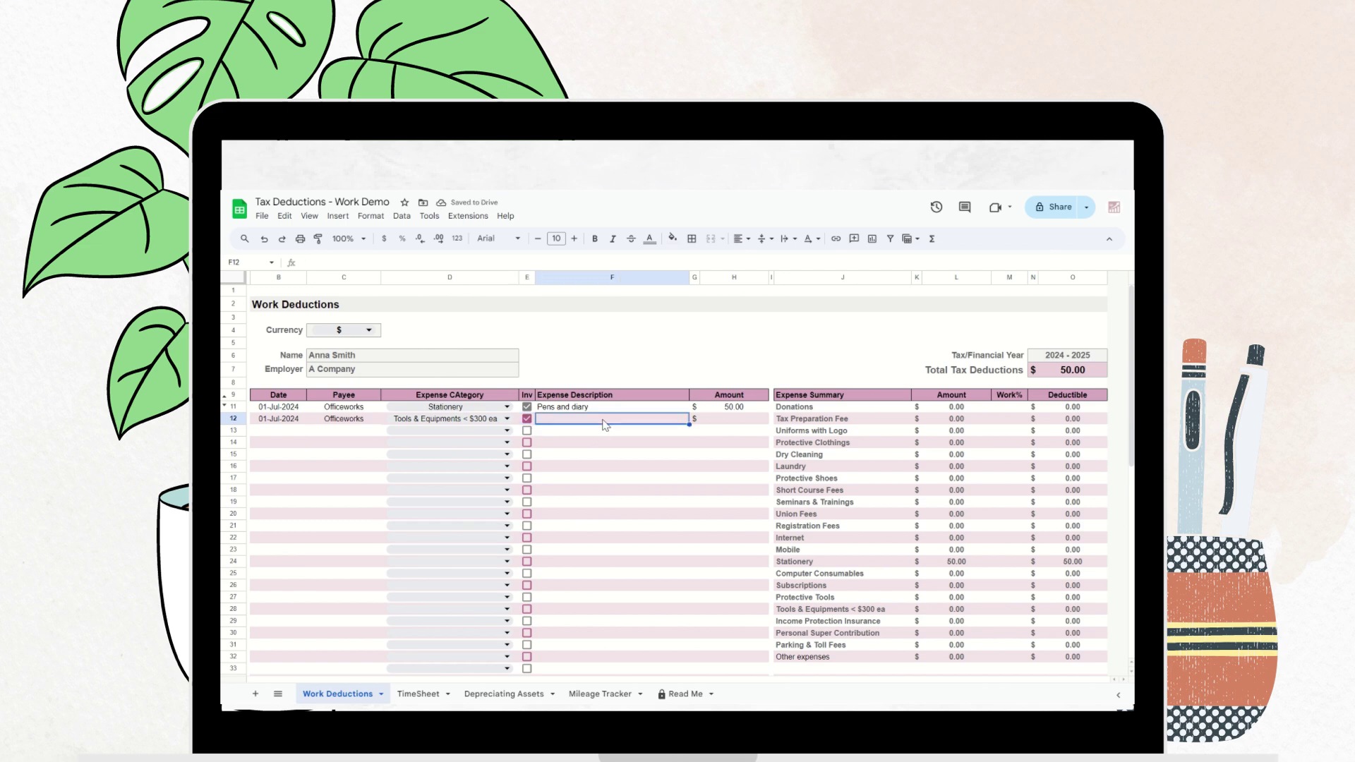
type(" workinf from")
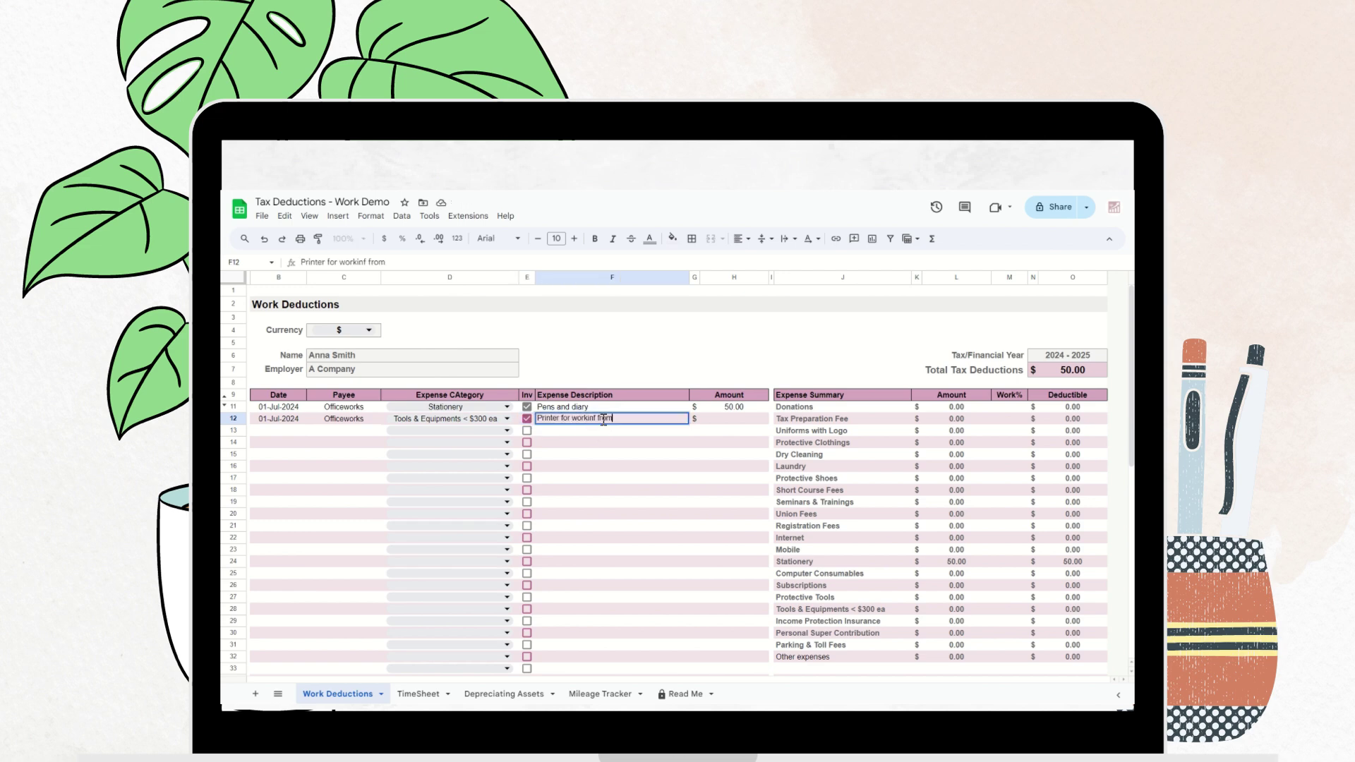
type(" home")
key("Tab")
type("299")
key("Tab")
Step: Select the Work% cell for "Tools & Equipments < $300 ea" in the expense summary
left_click(1009, 609)
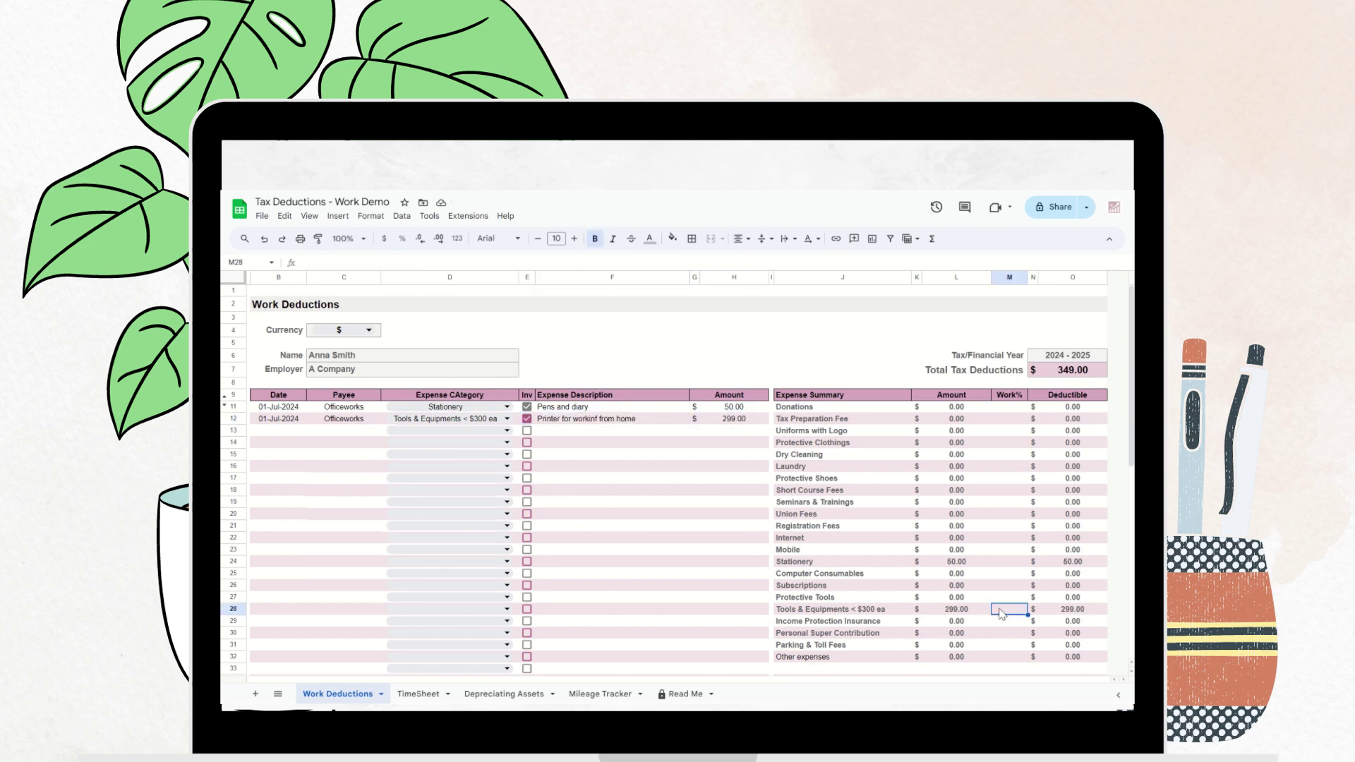